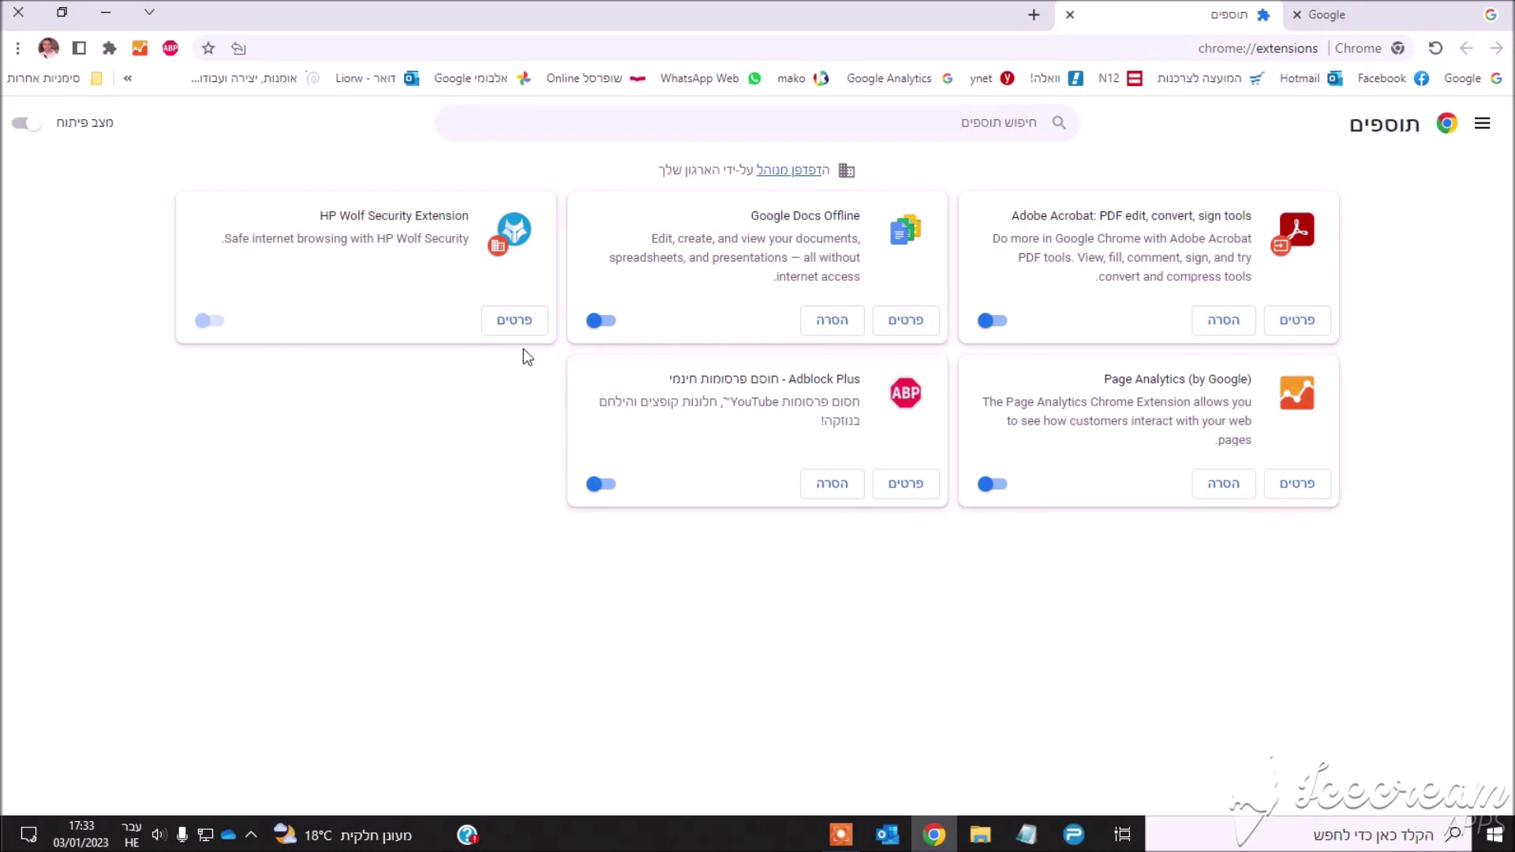
Load the Google home page and open the browser's cookies and other site data settings under Privacy and security.
key("Tab")
left_click(1466, 78)
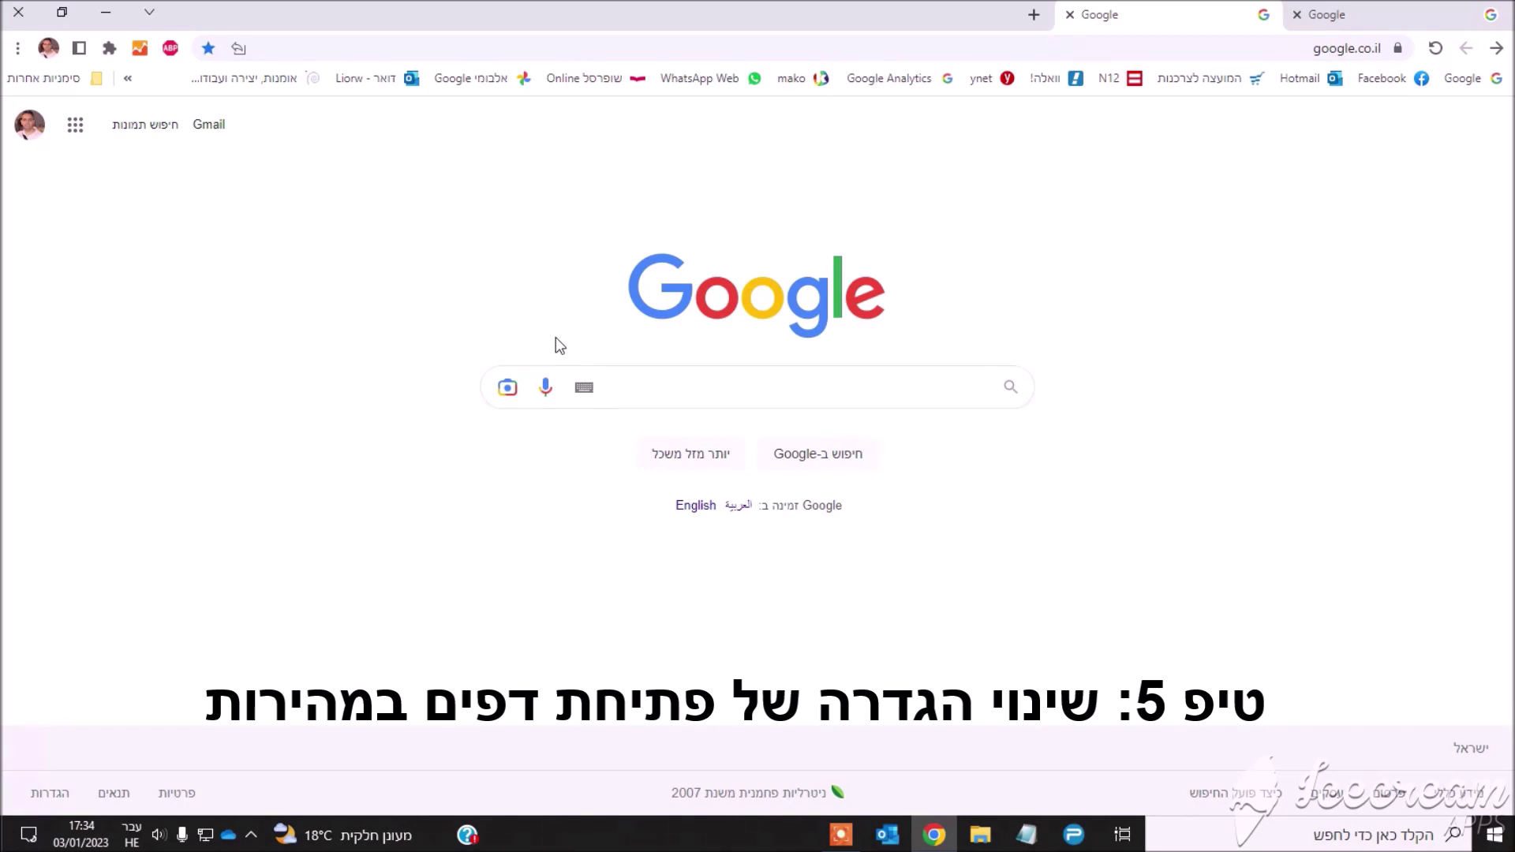
left_click(17, 49)
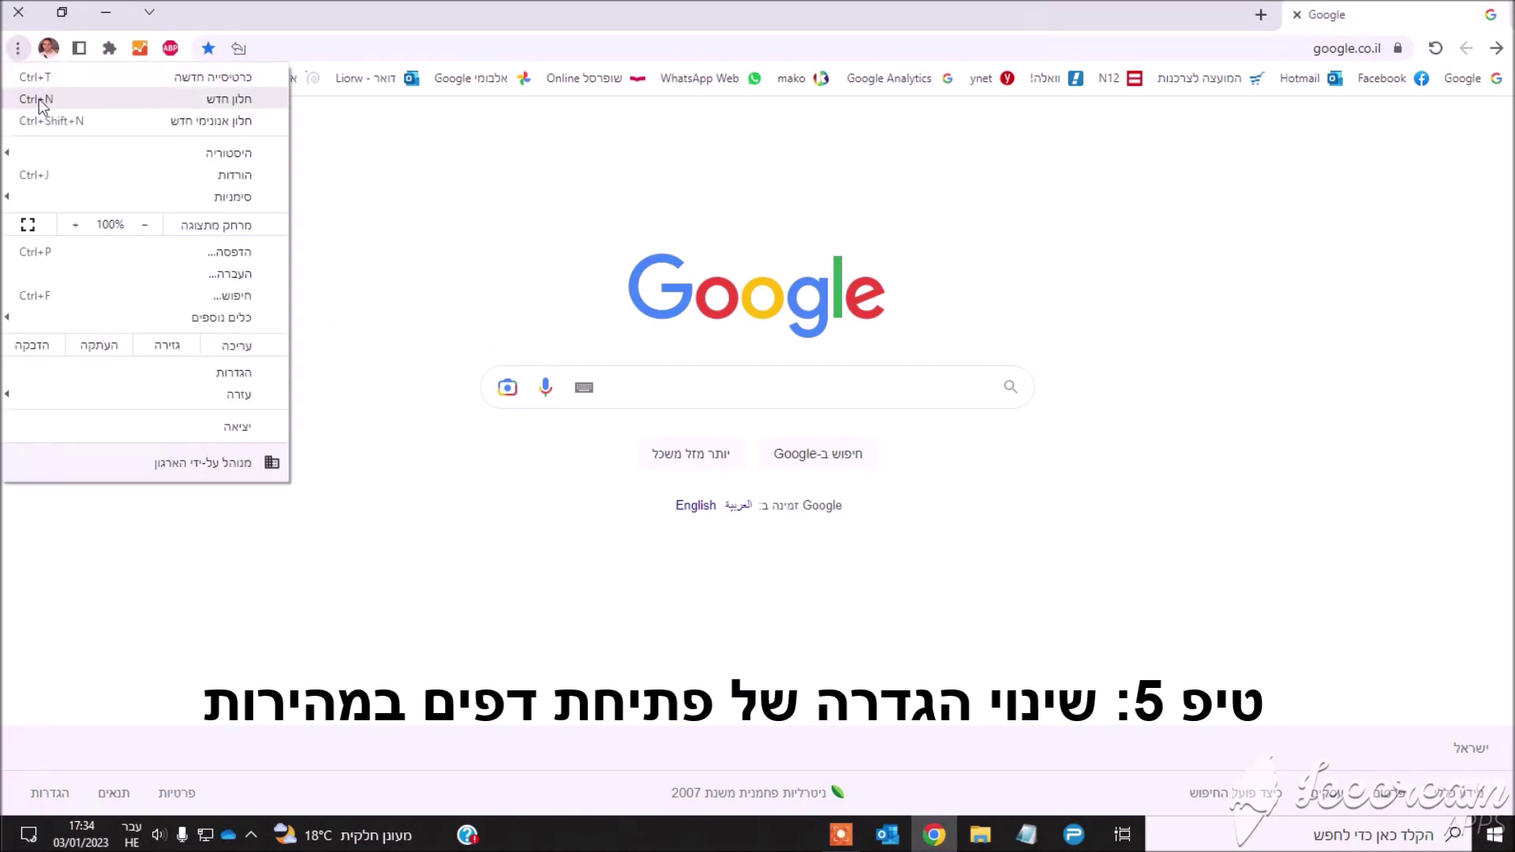
left_click(235, 376)
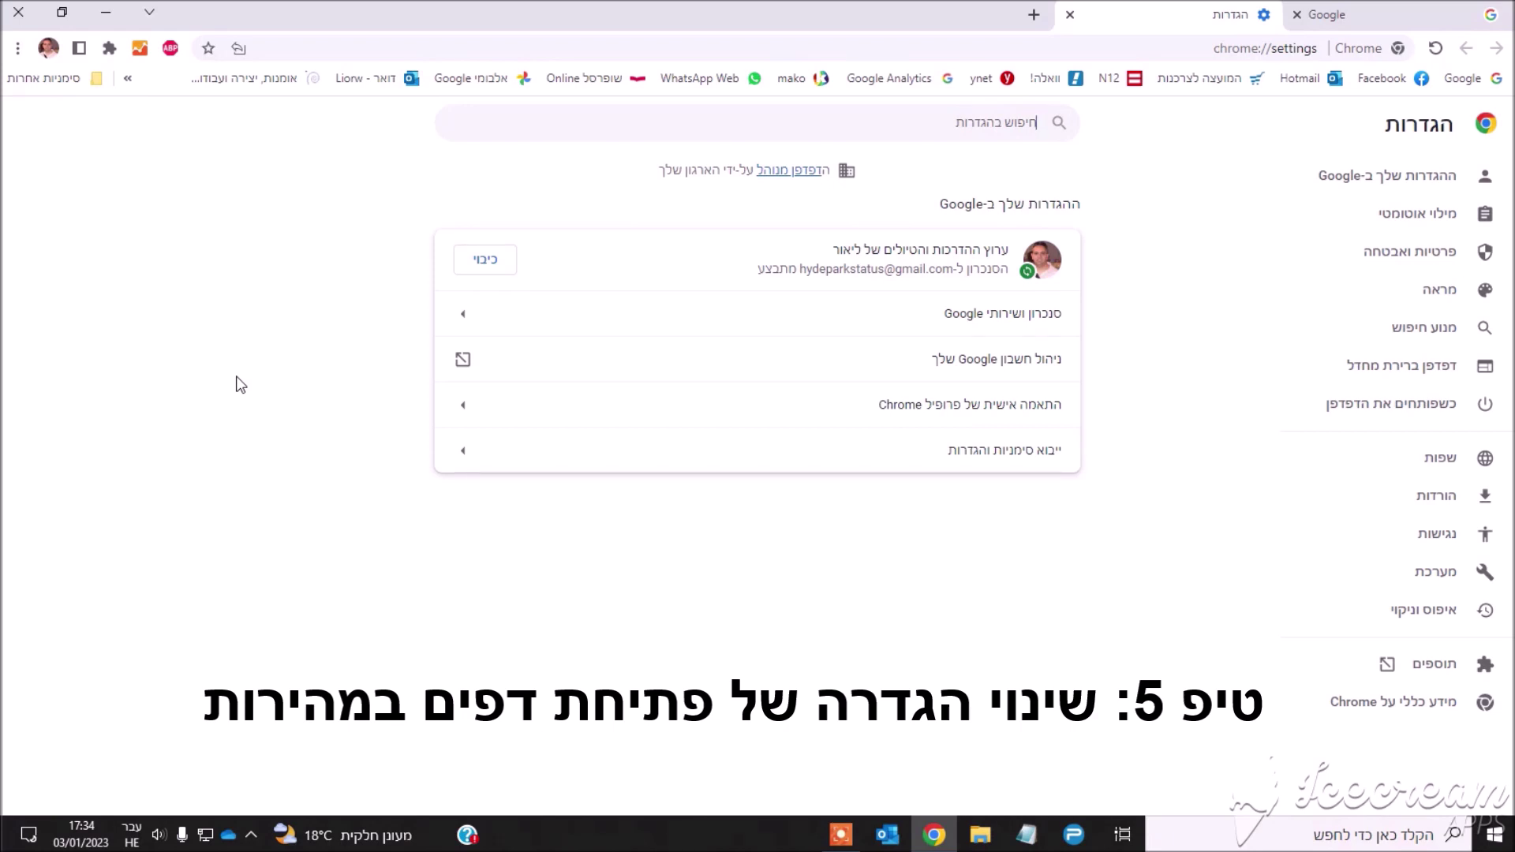
left_click(1397, 256)
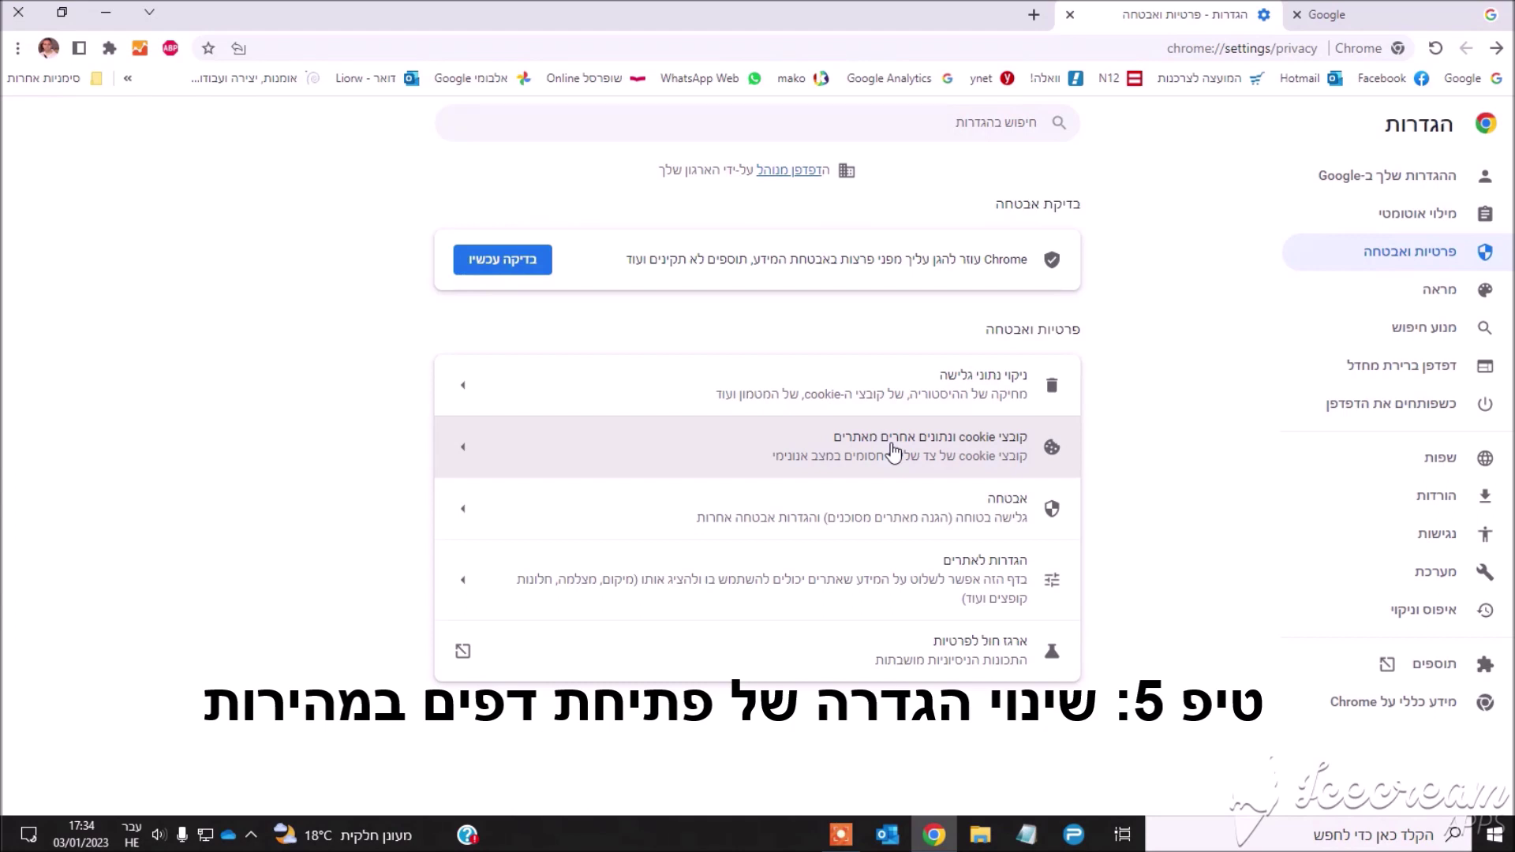
left_click(462, 454)
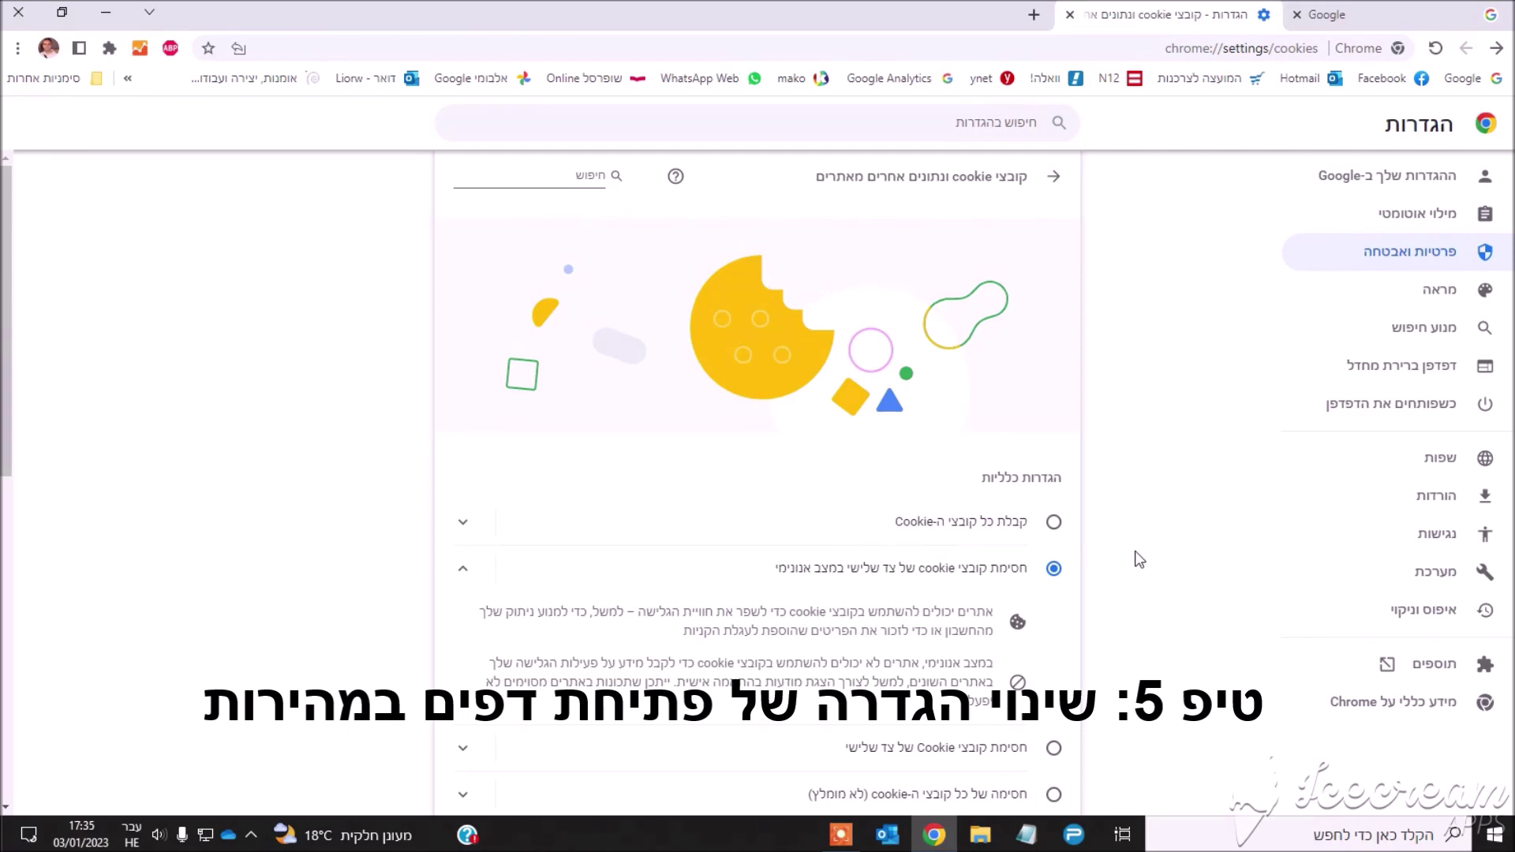
Switch page preloading for faster browsing and searching off and back on, and close the settings.
scroll(1135, 558, "down", 2)
scroll(1137, 554, "down", 2)
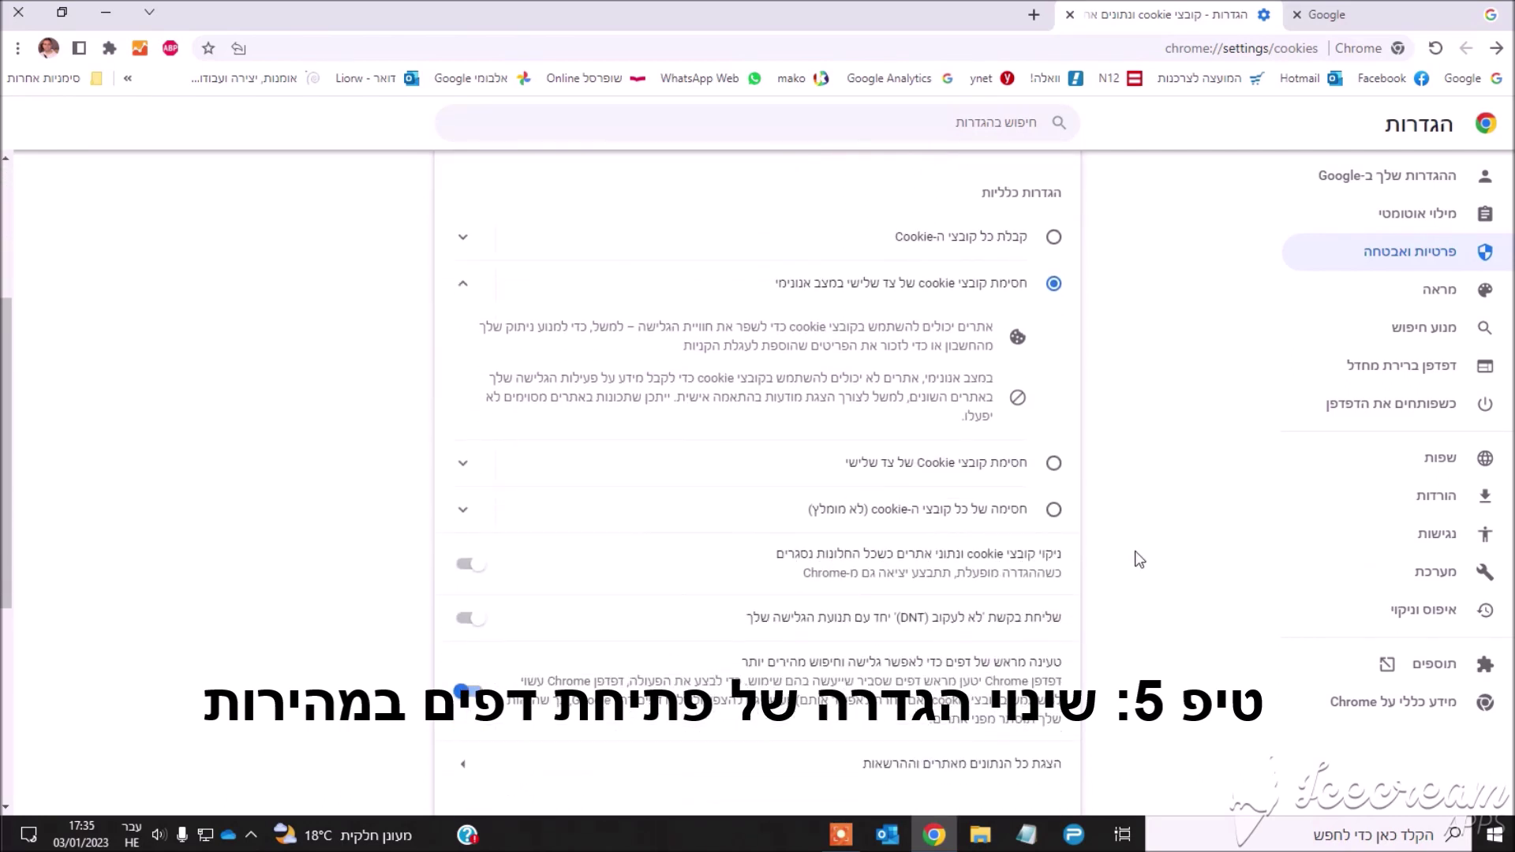
scroll(1137, 558, "up", 4)
scroll(1133, 558, "down", 4)
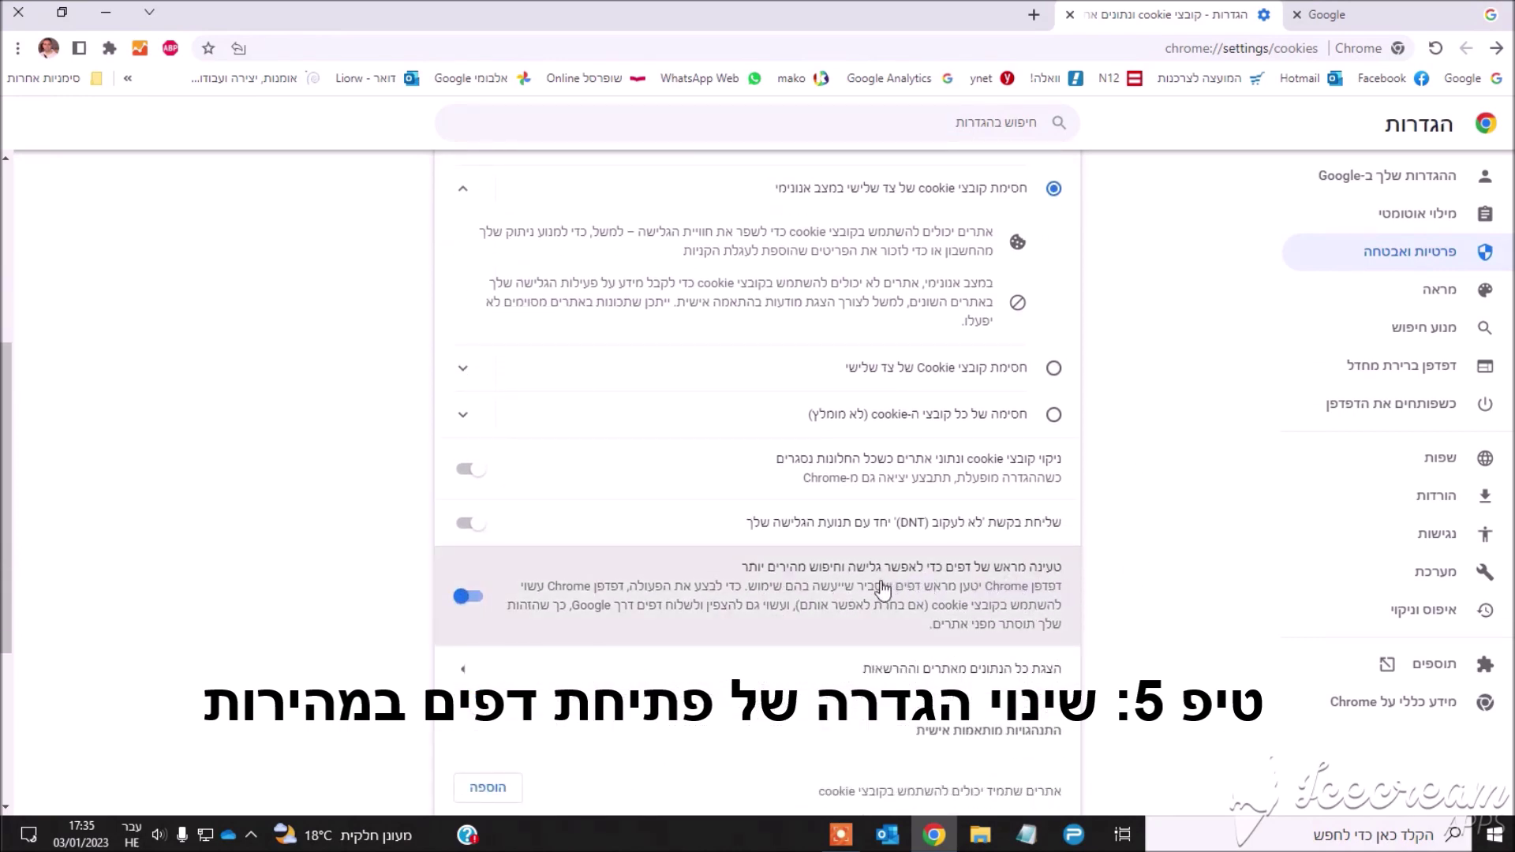
left_click(471, 598)
left_click(465, 603)
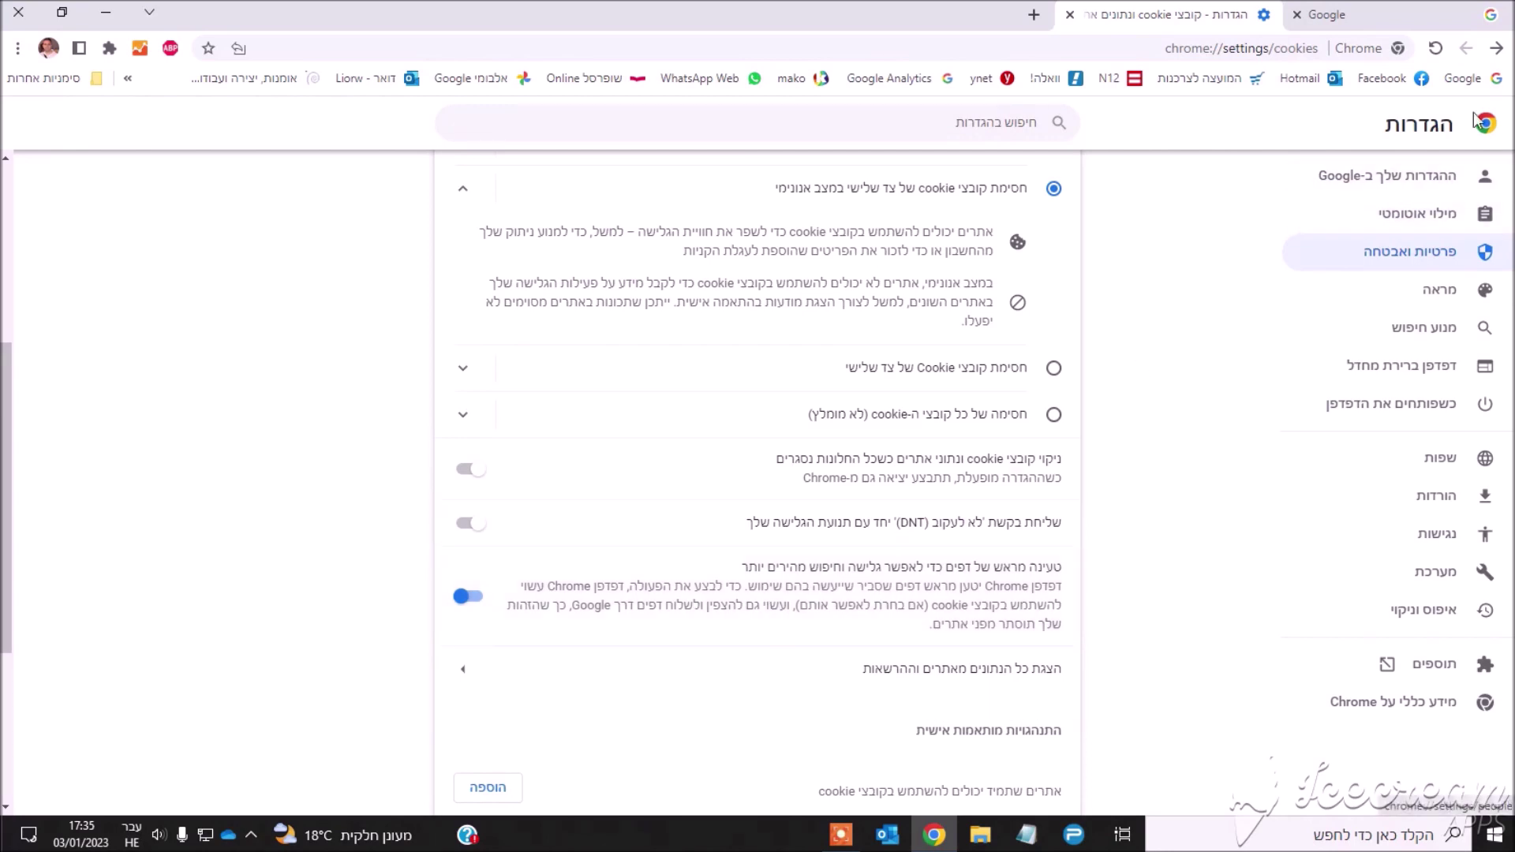
left_click(1071, 14)
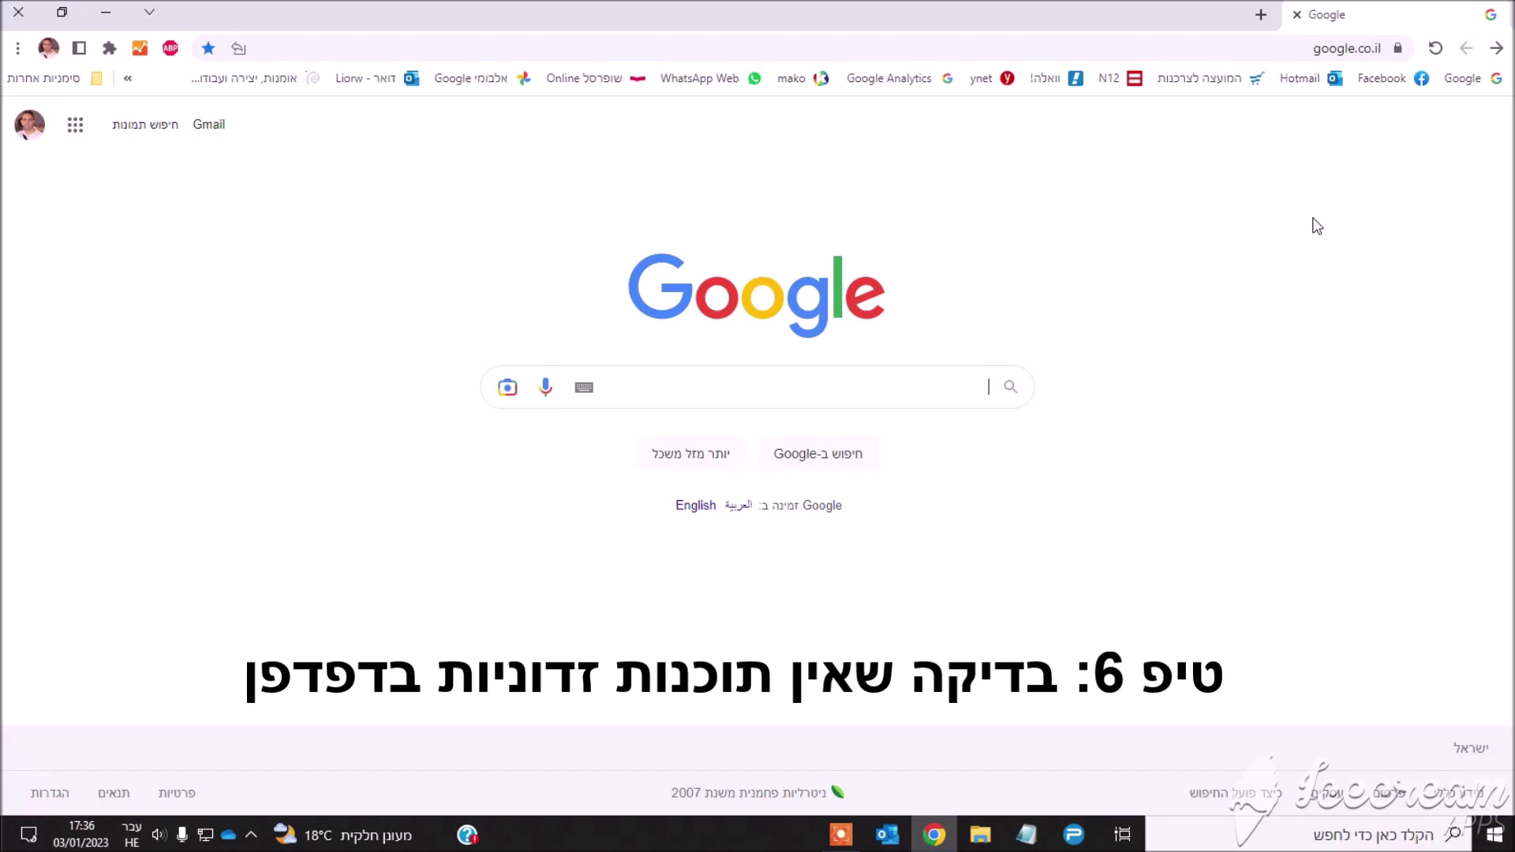
Start a harmful software search from the computer cleanup page under the reset and cleanup settings, and close the settings.
left_click(18, 48)
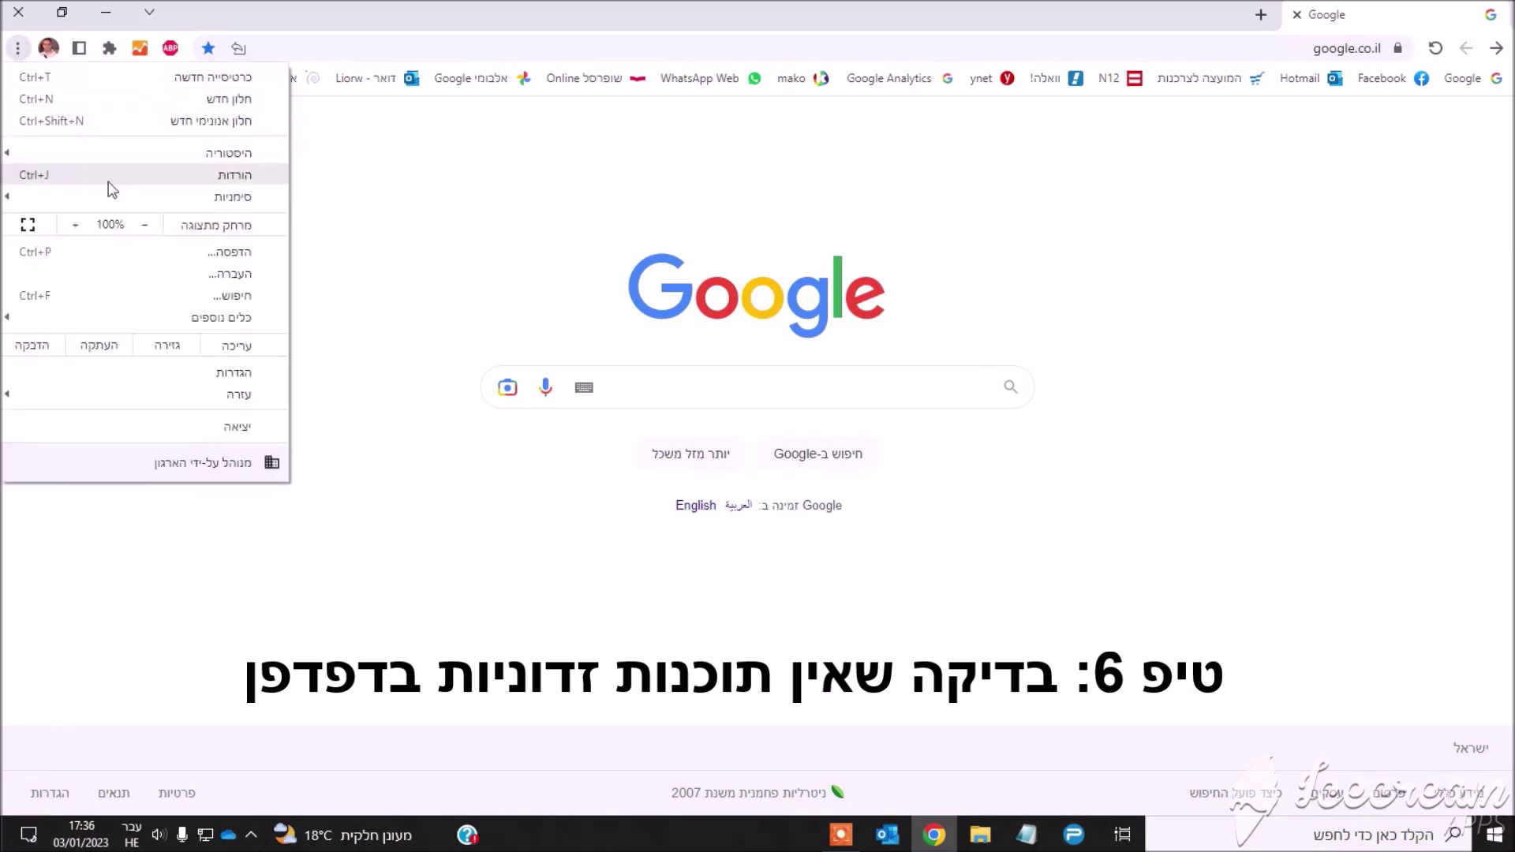
left_click(218, 373)
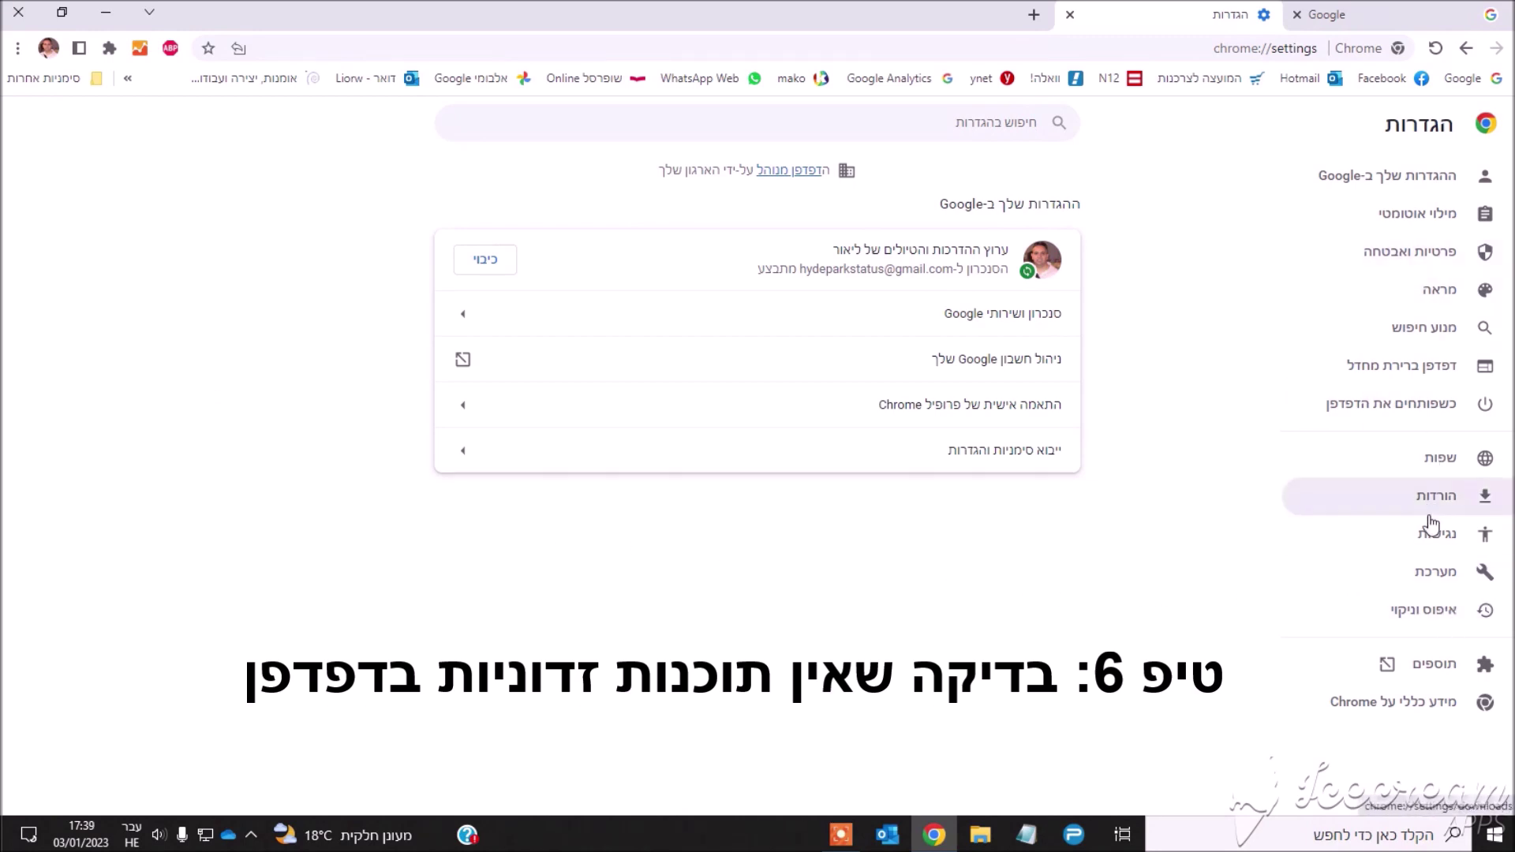
left_click(1427, 619)
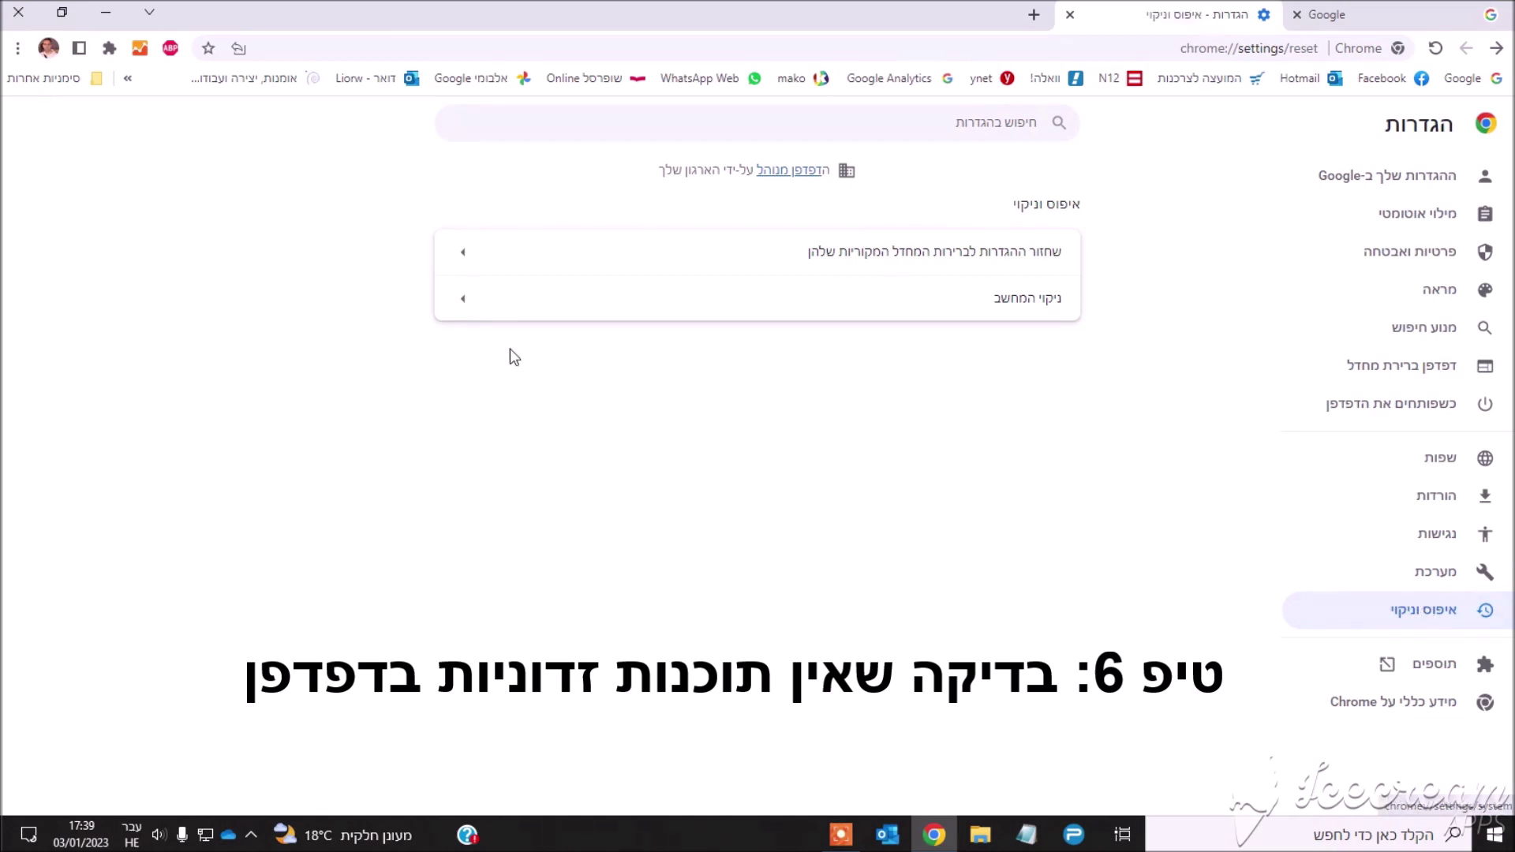
left_click(465, 308)
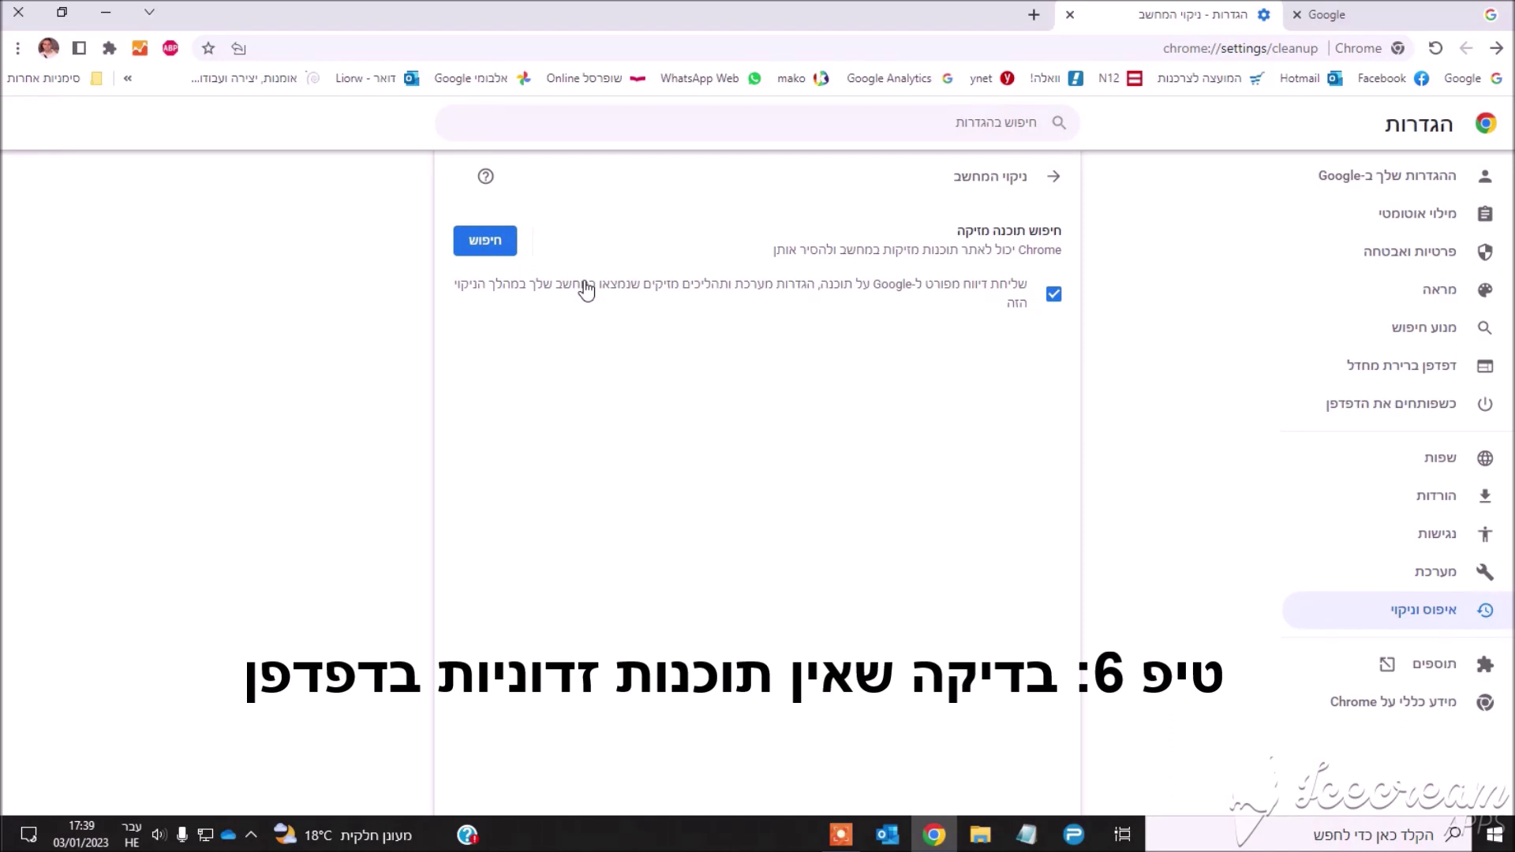
left_click(485, 241)
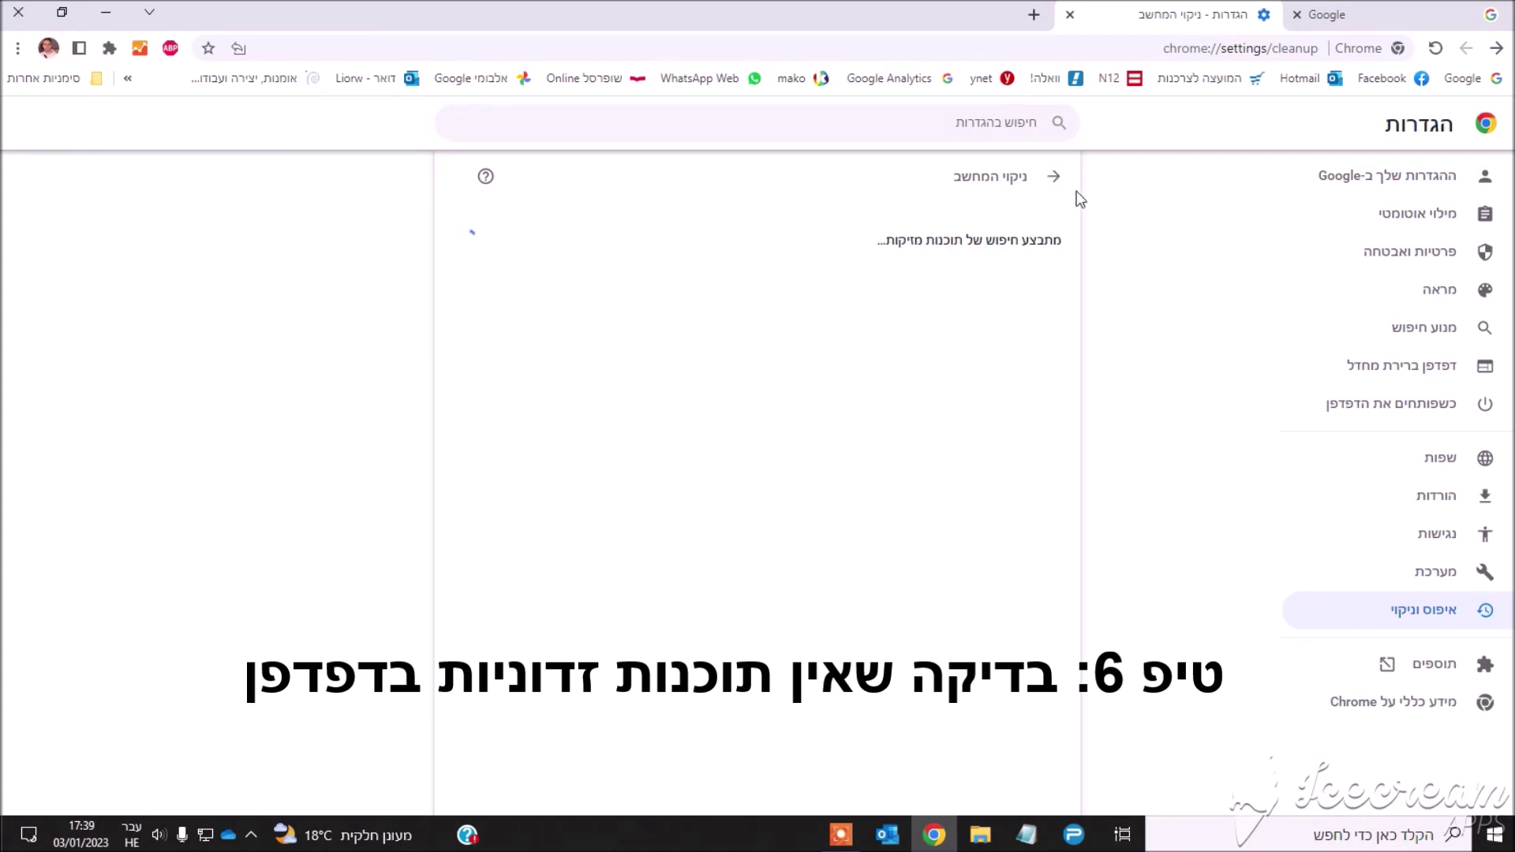
left_click(1053, 176)
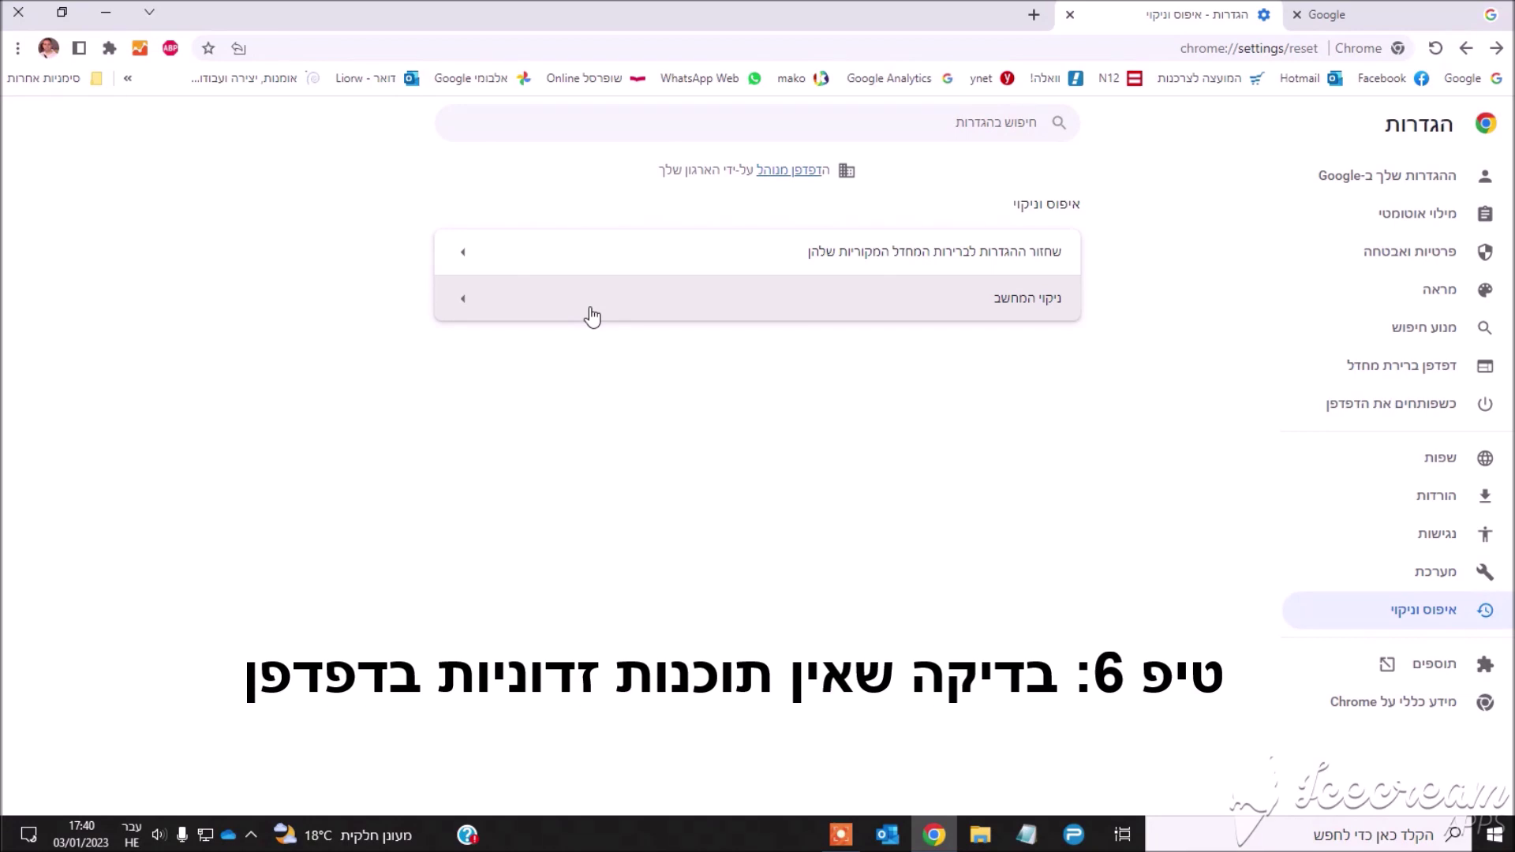
left_click(1070, 14)
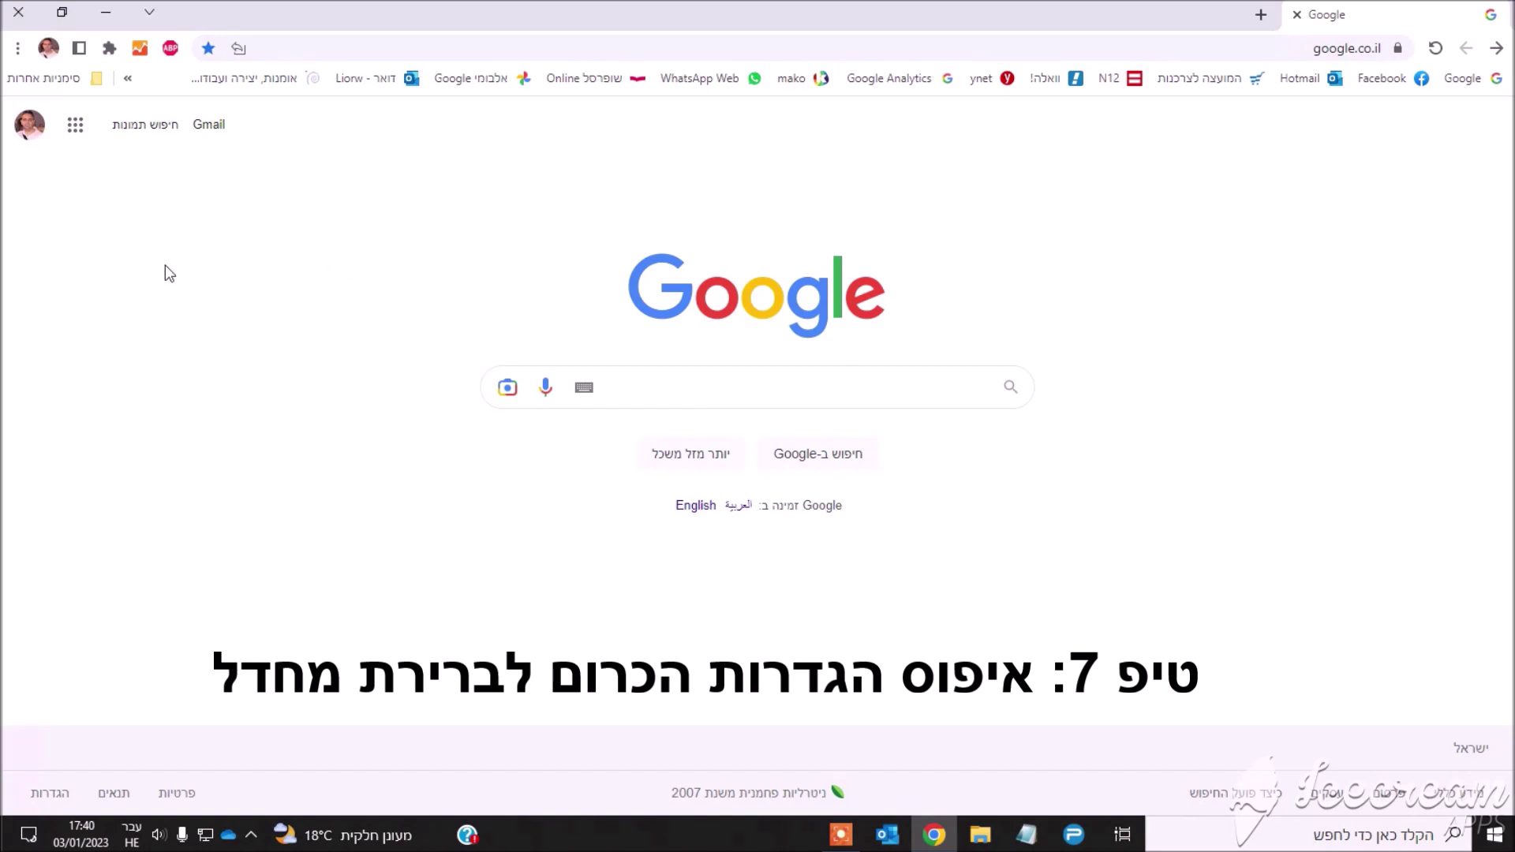
Open the confirmation for restoring settings to their original defaults, cancel the reset, and close the settings.
left_click(18, 49)
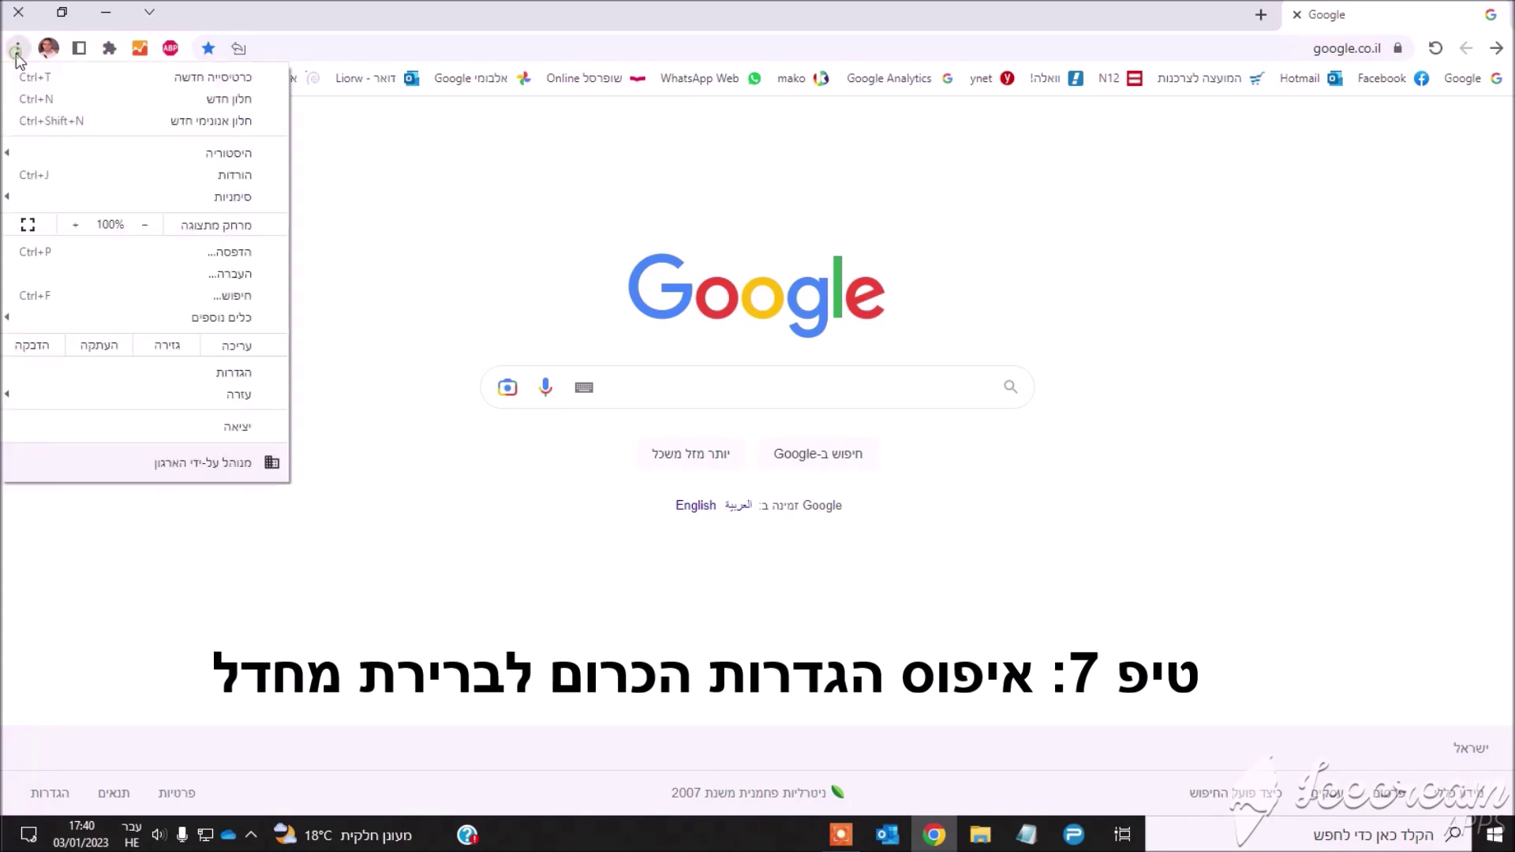
left_click(215, 374)
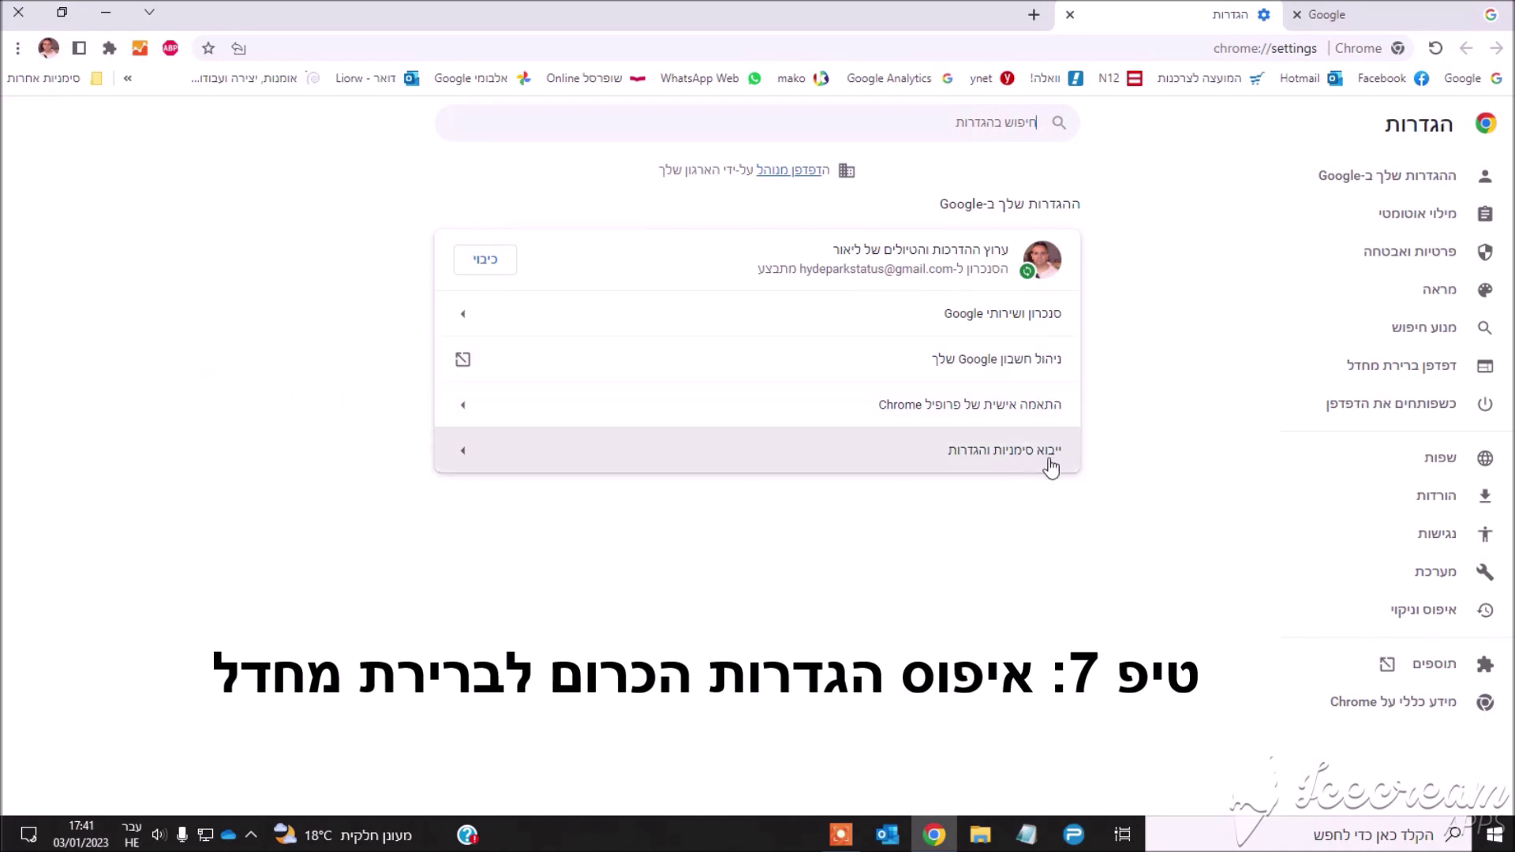
left_click(1430, 617)
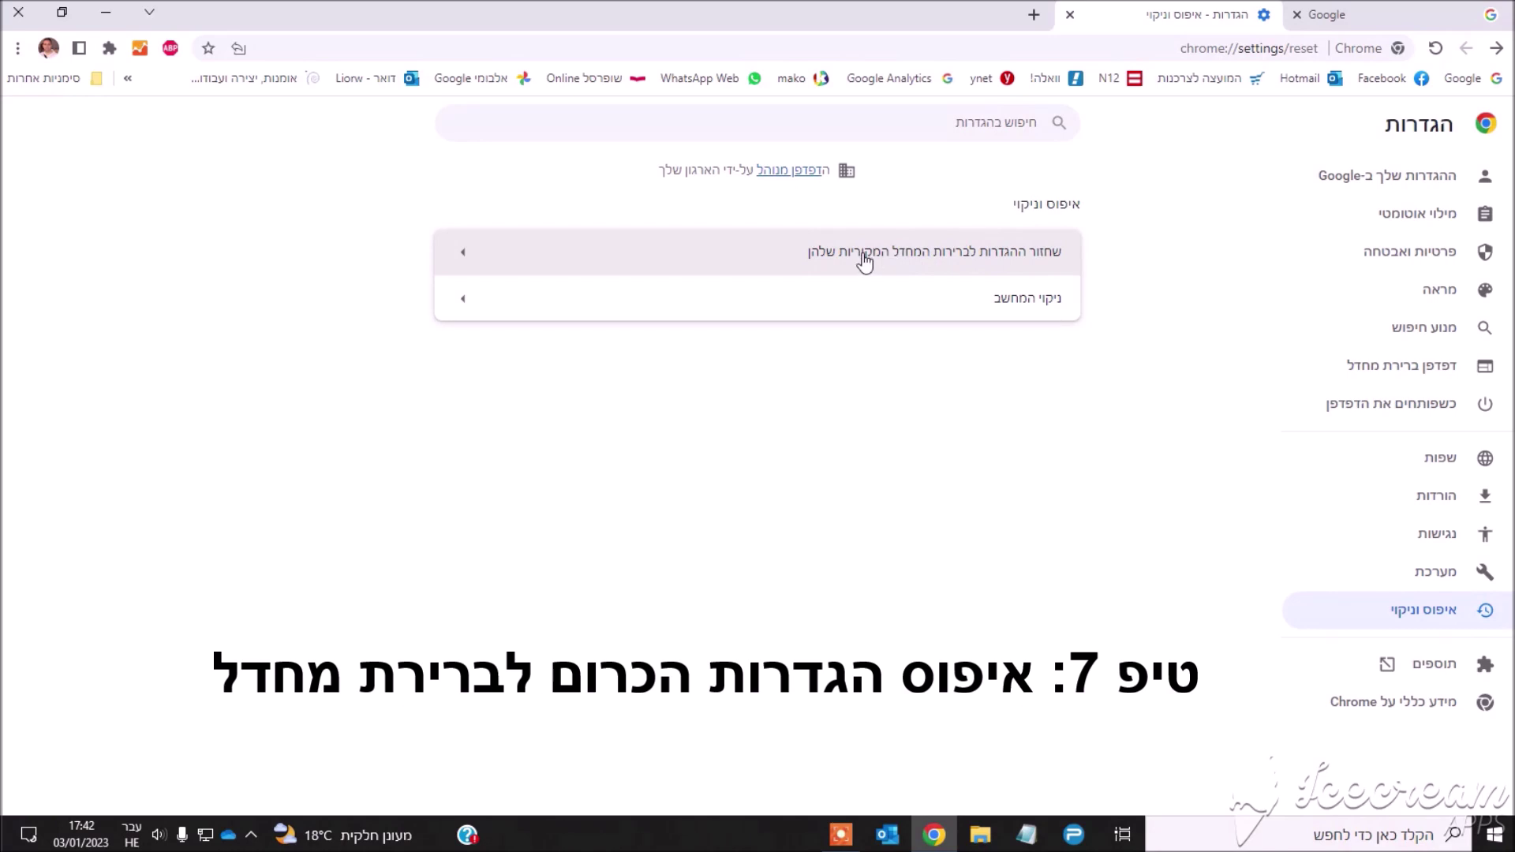
left_click(464, 254)
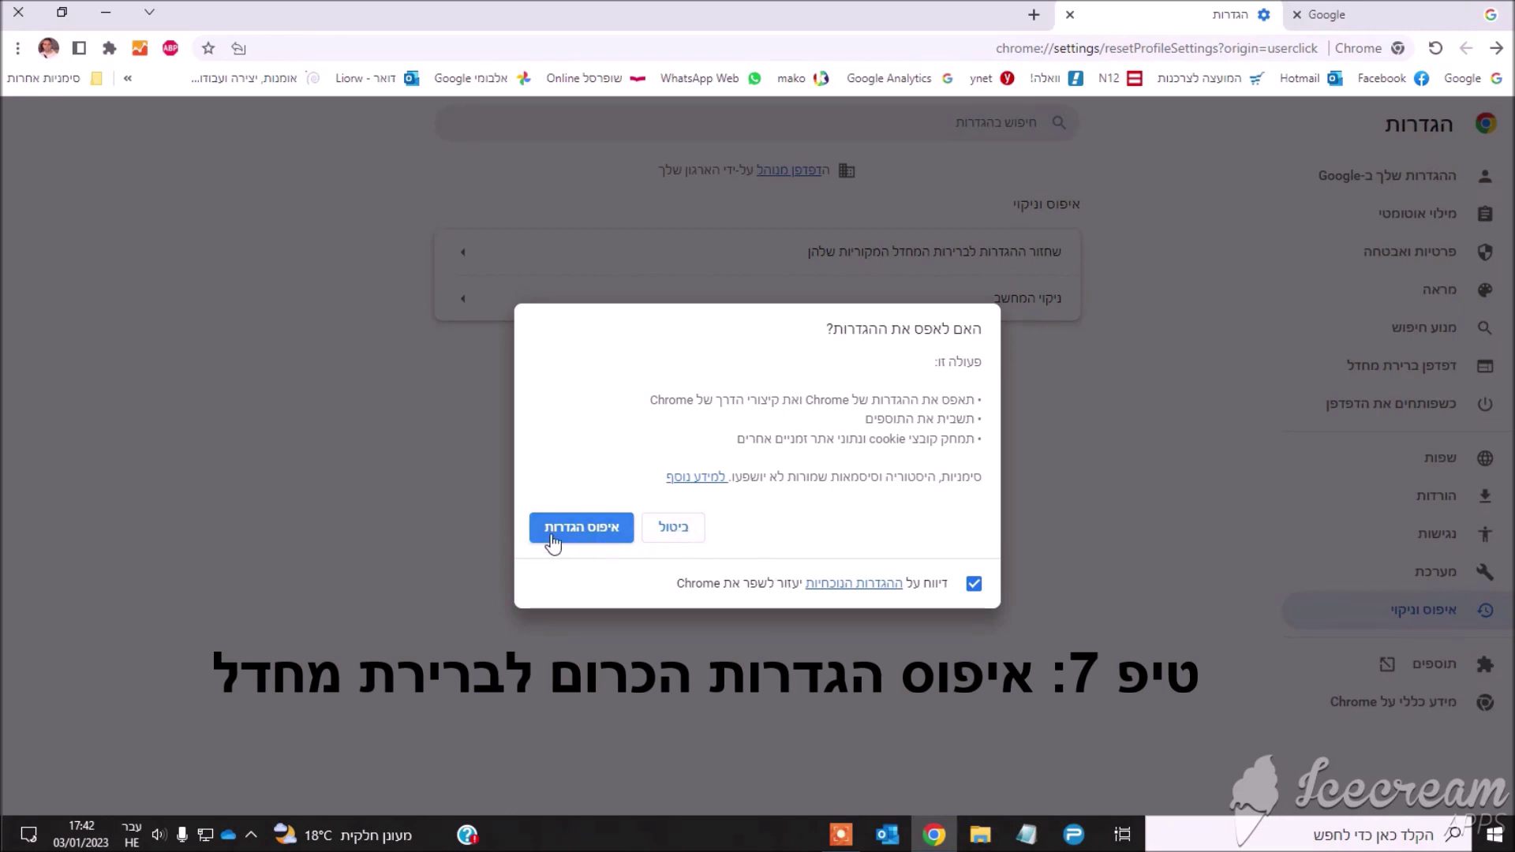
left_click(682, 533)
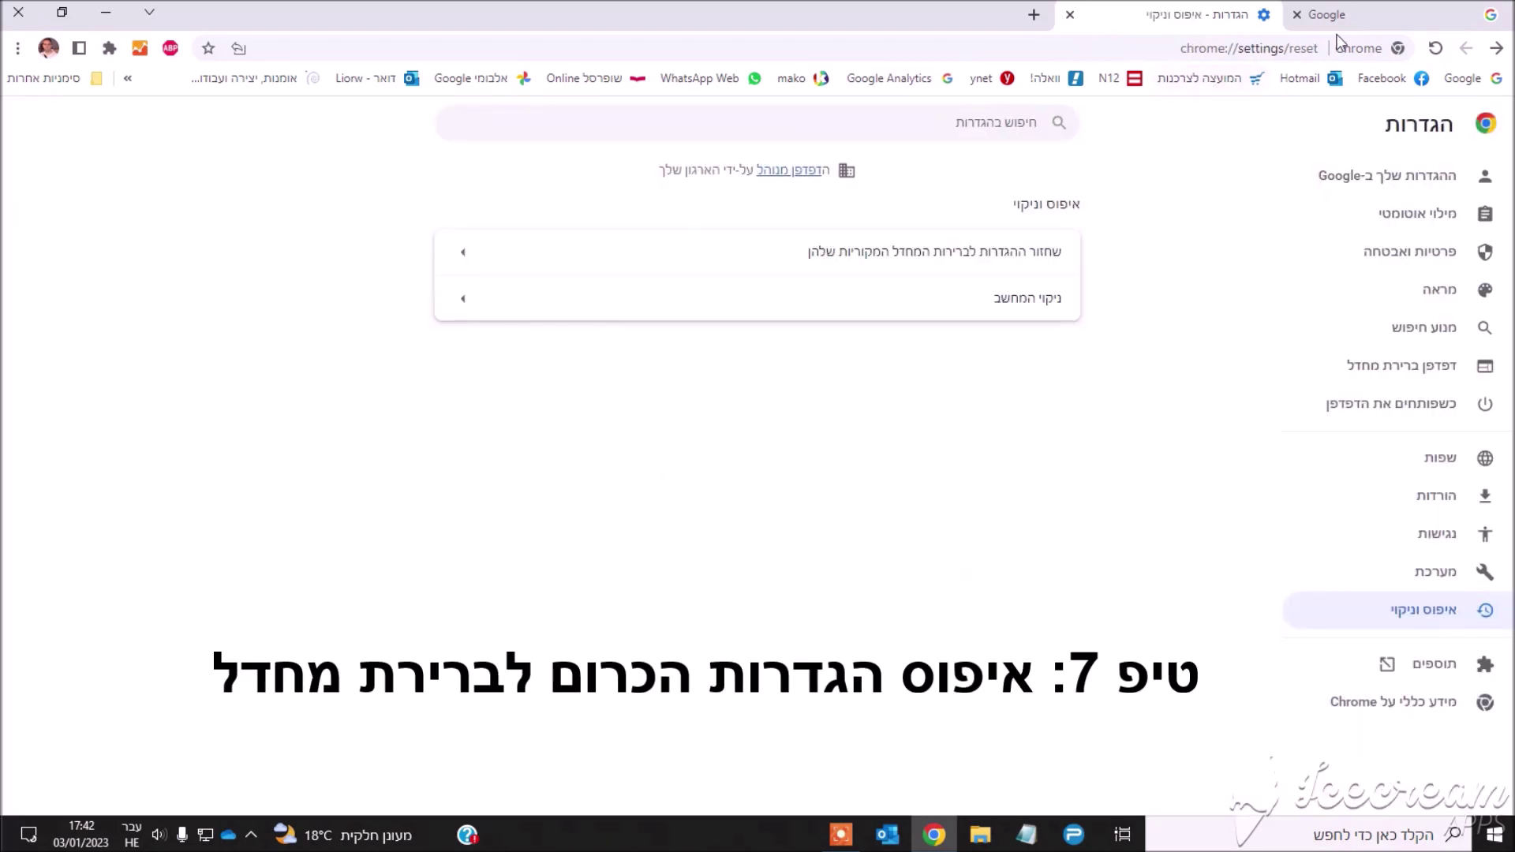
left_click(1070, 14)
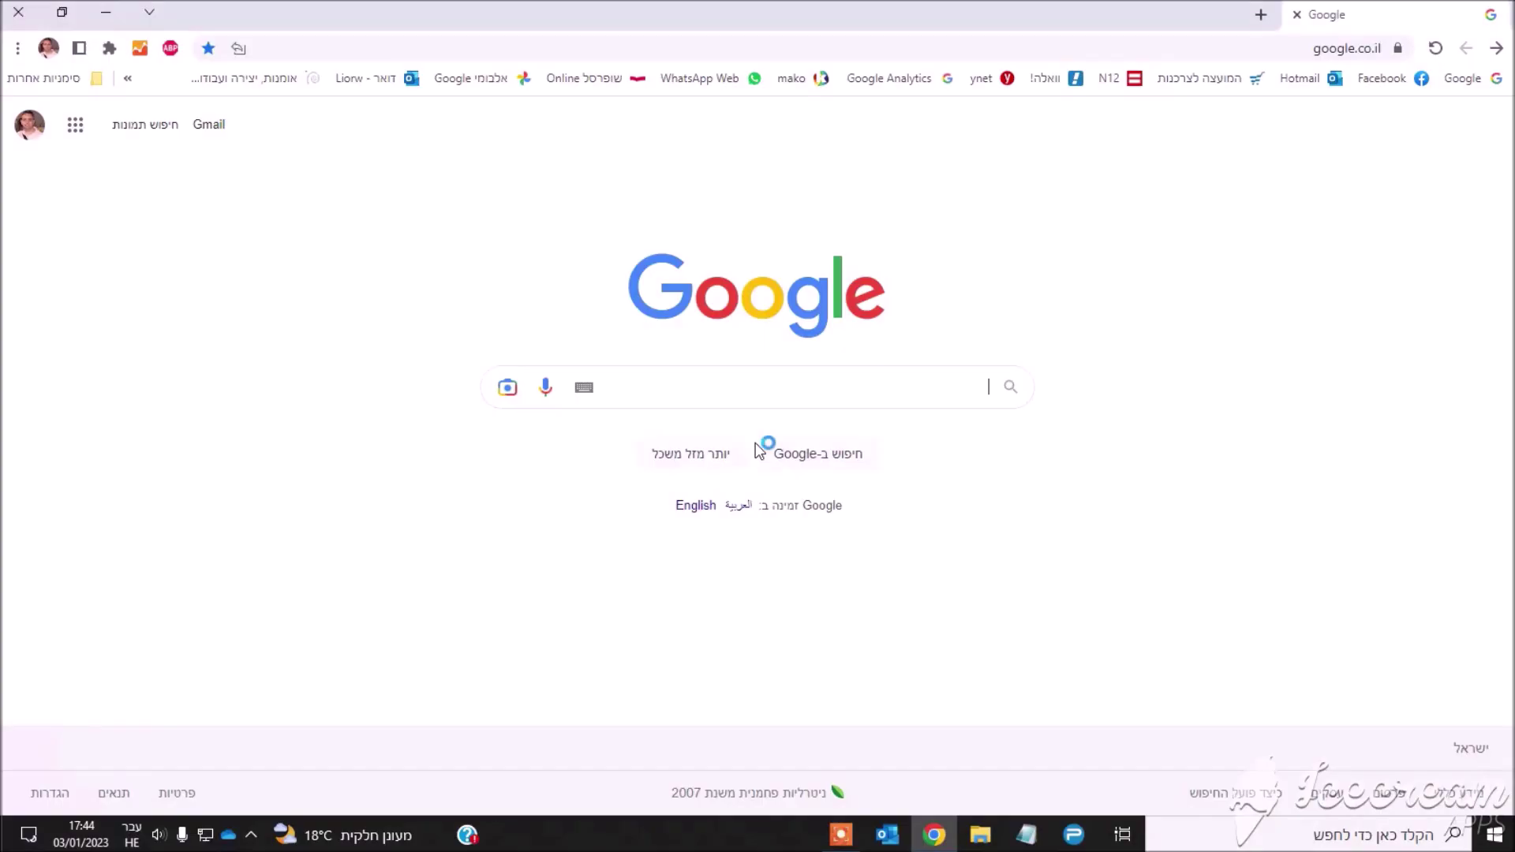
Switch to Windows Task Manager and end the first chrome.exe process in the detailed process list.
key("ctrl+shift+Escape")
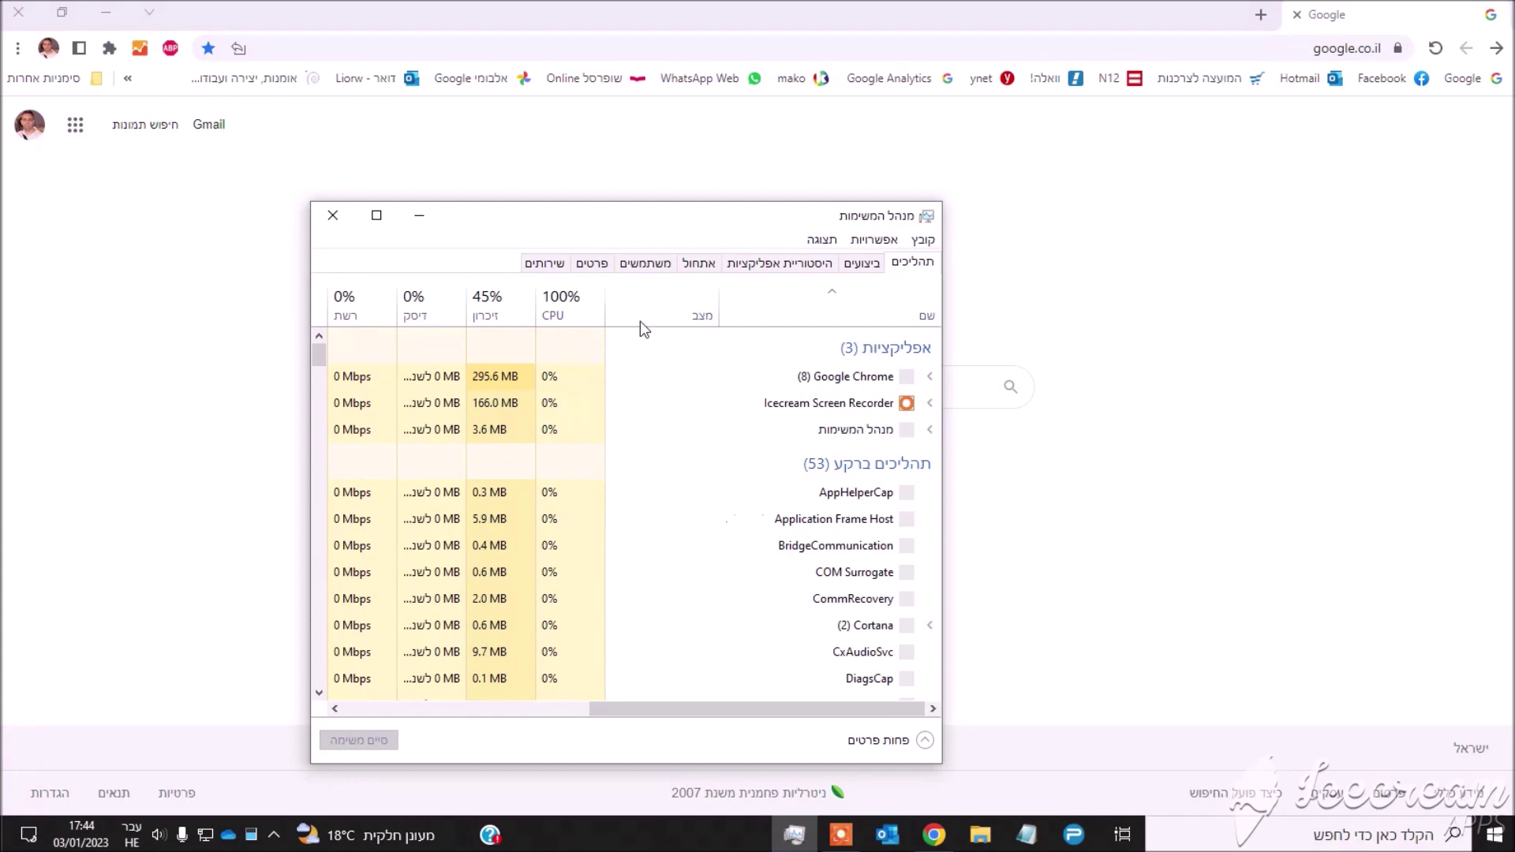
left_click(593, 264)
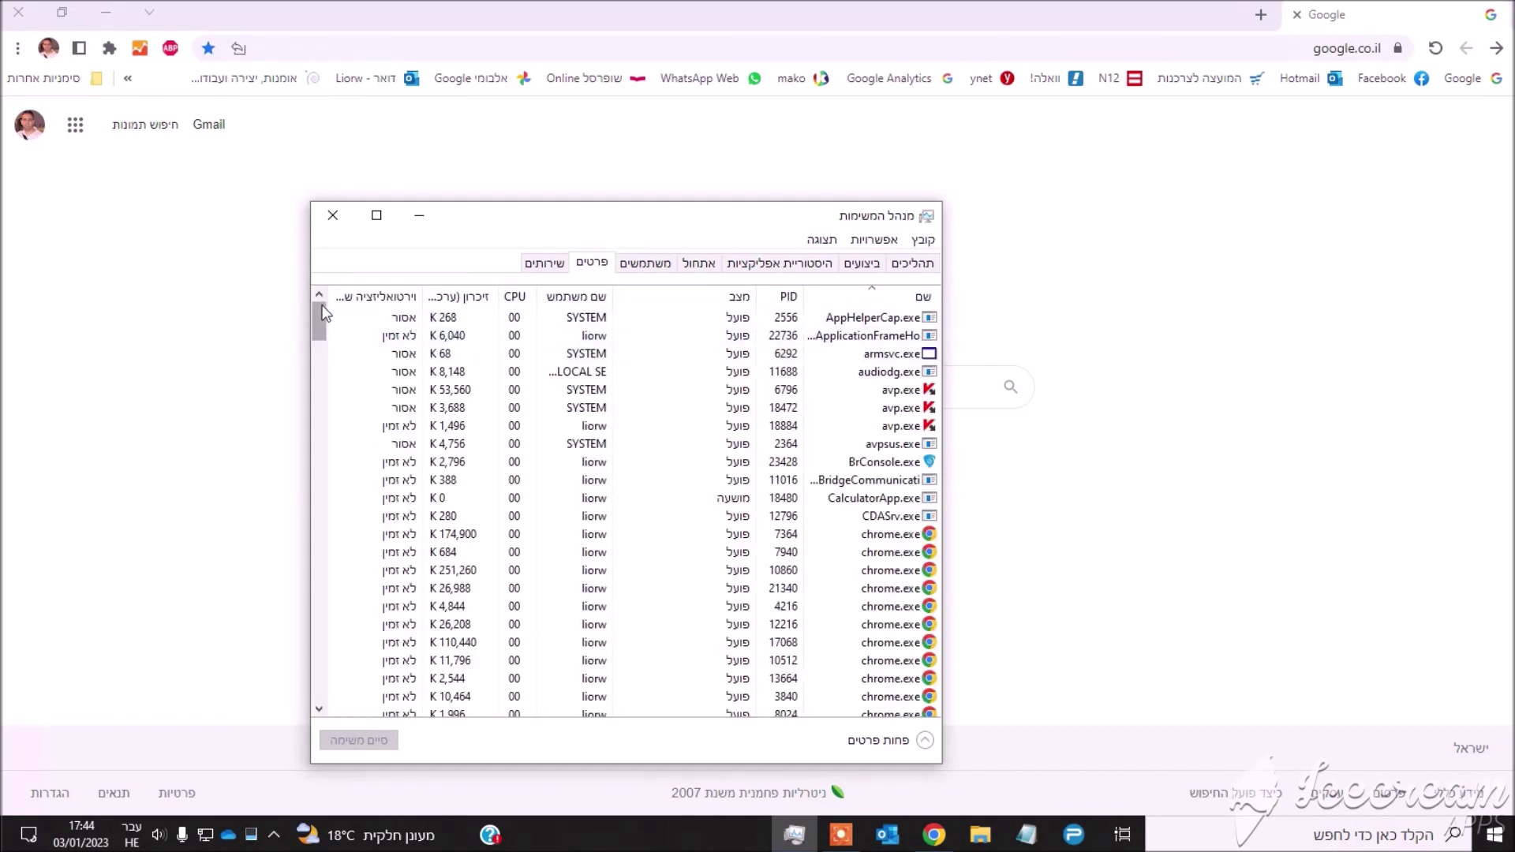
left_click_drag(323, 305, 316, 328)
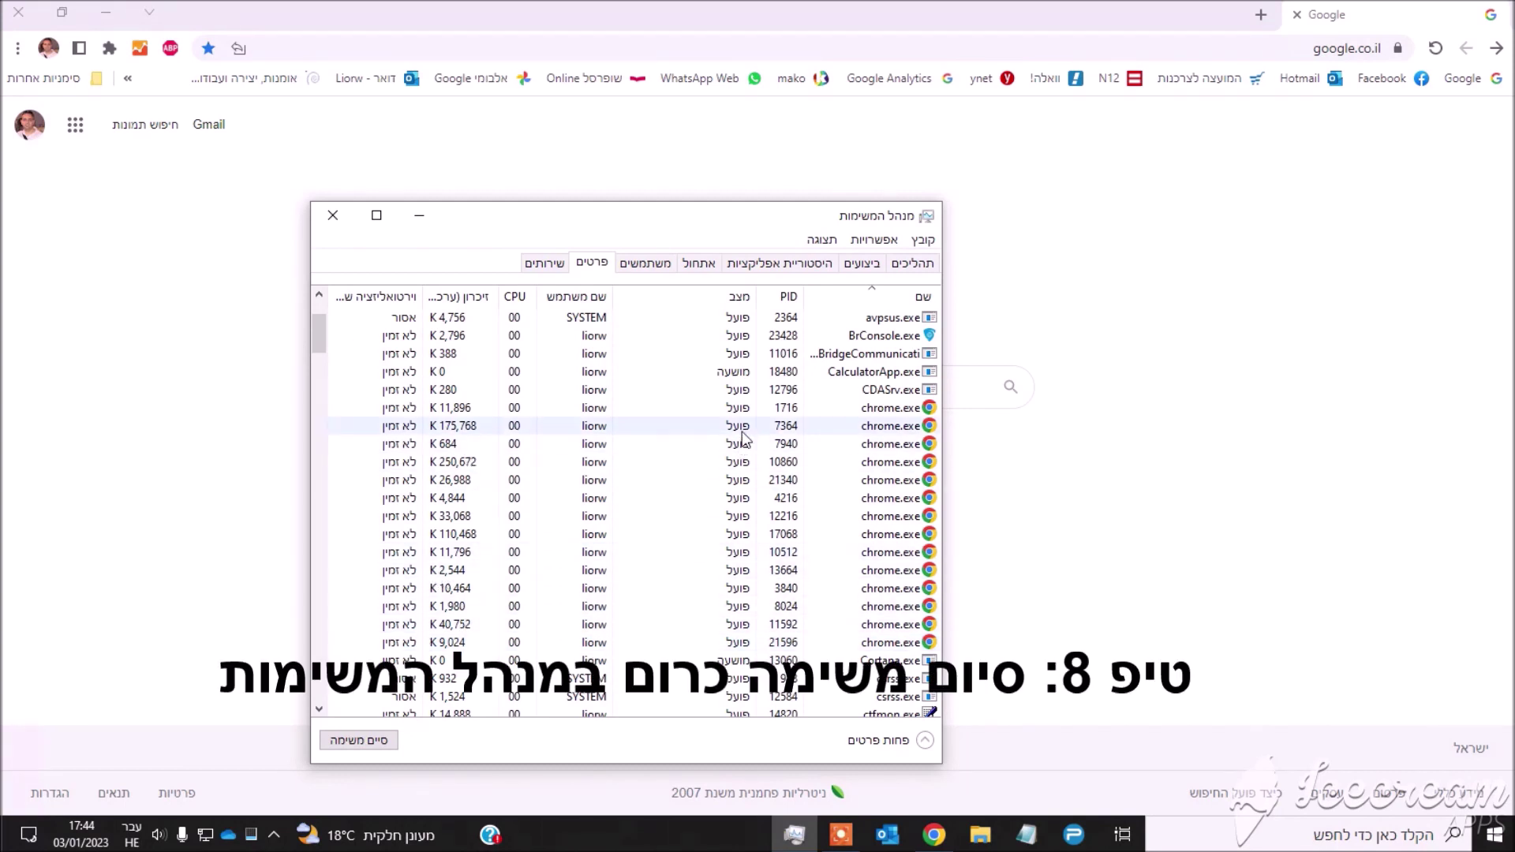
left_click(592, 410)
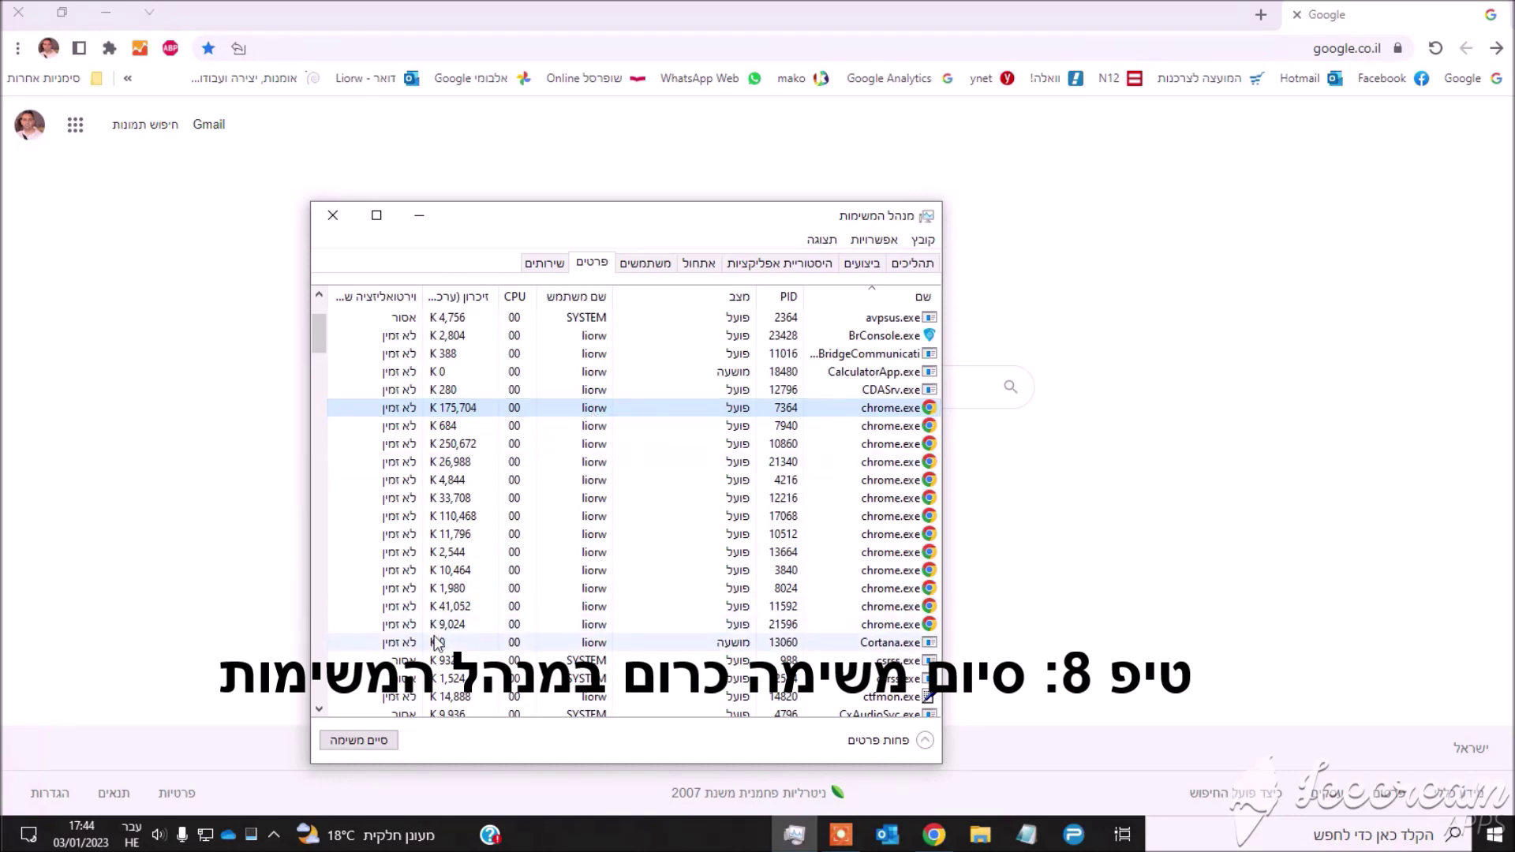
left_click(353, 744)
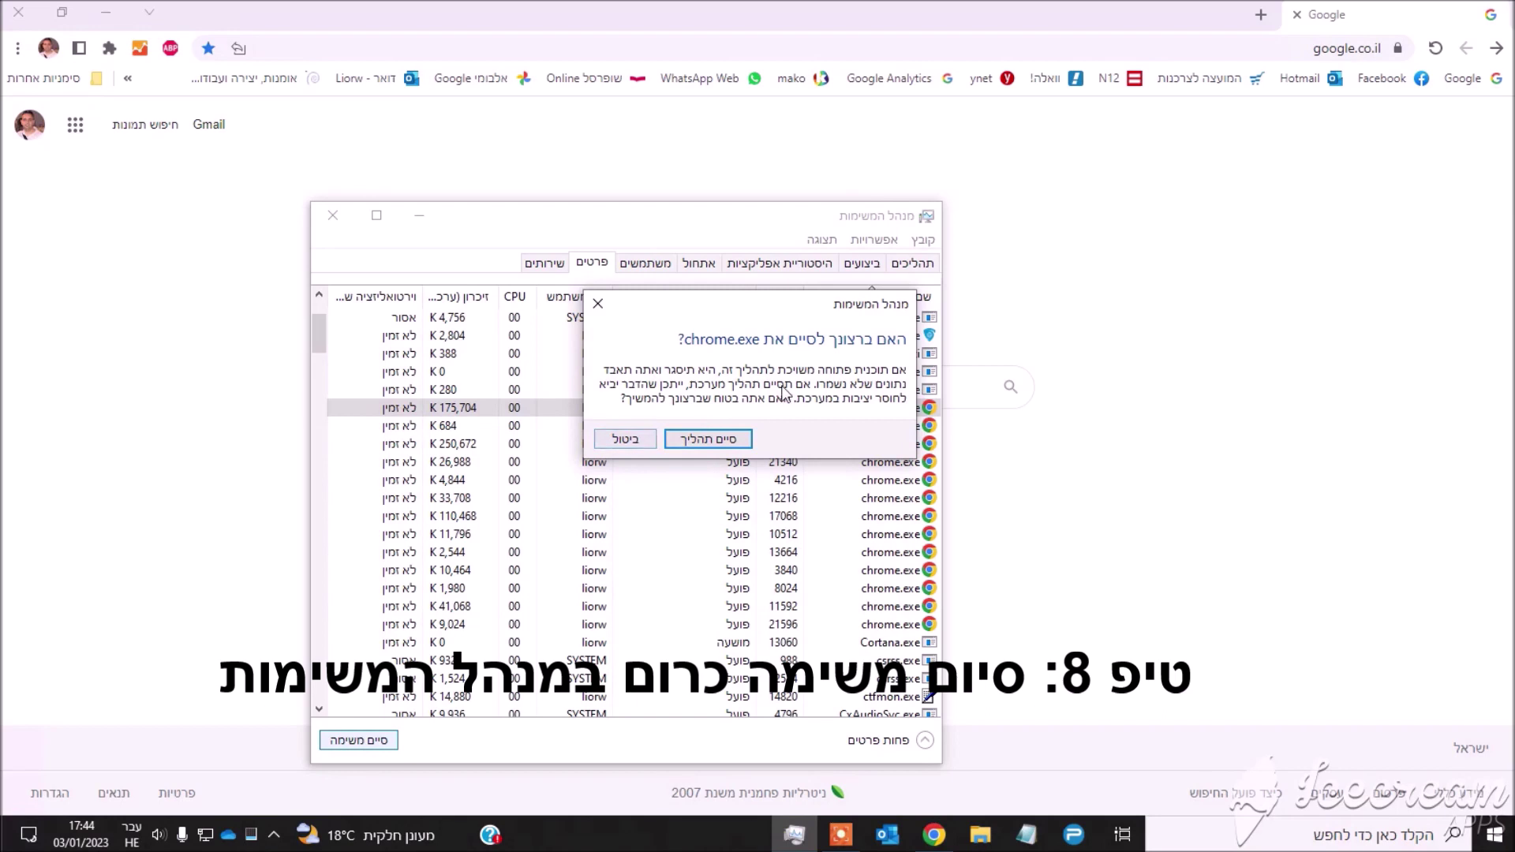